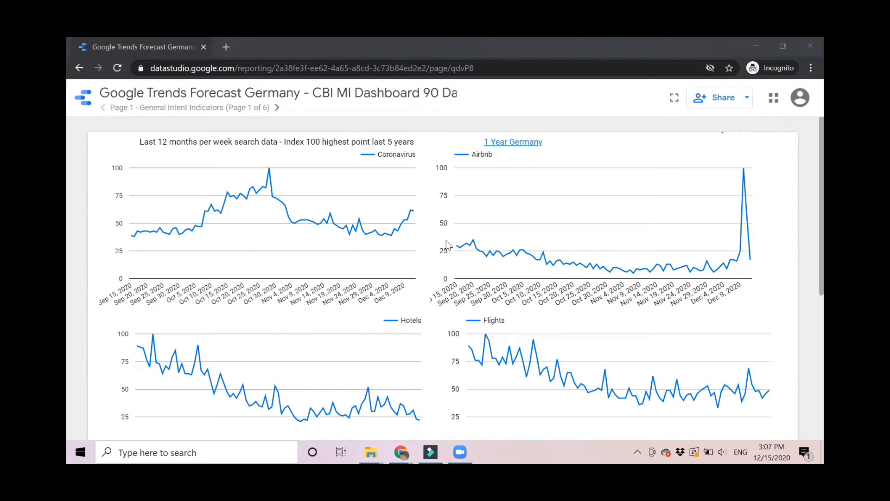
# Open google.com in a new browser tab.
pyautogui.click(226, 47)
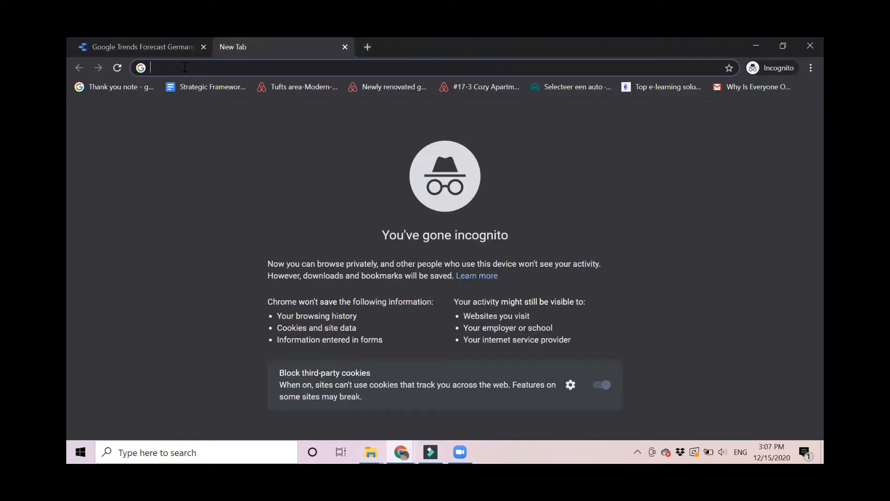
pyautogui.write('google.com/docs')
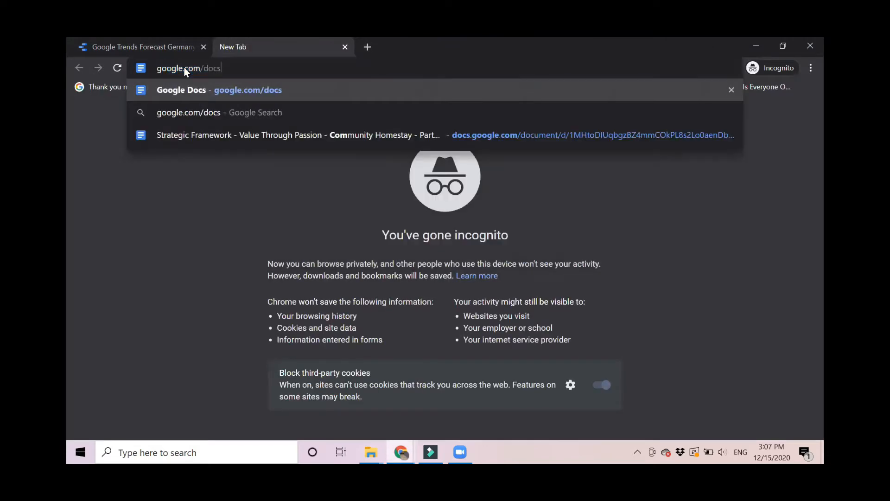
pyautogui.press('BackSpace')
pyautogui.press('BackSpace')
pyautogui.press('BackSpace')
pyautogui.press('BackSpace')
pyautogui.press('BackSpace')
pyautogui.press('BackSpace')
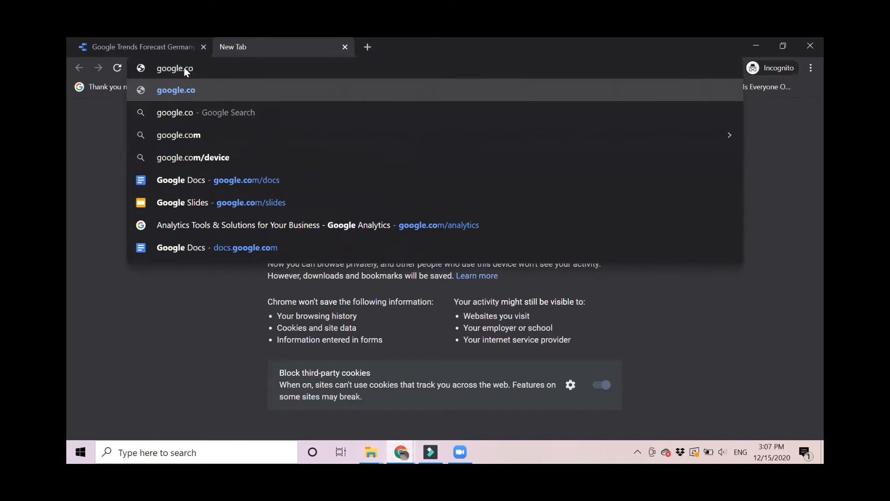
pyautogui.write('om')
pyautogui.press('Return')
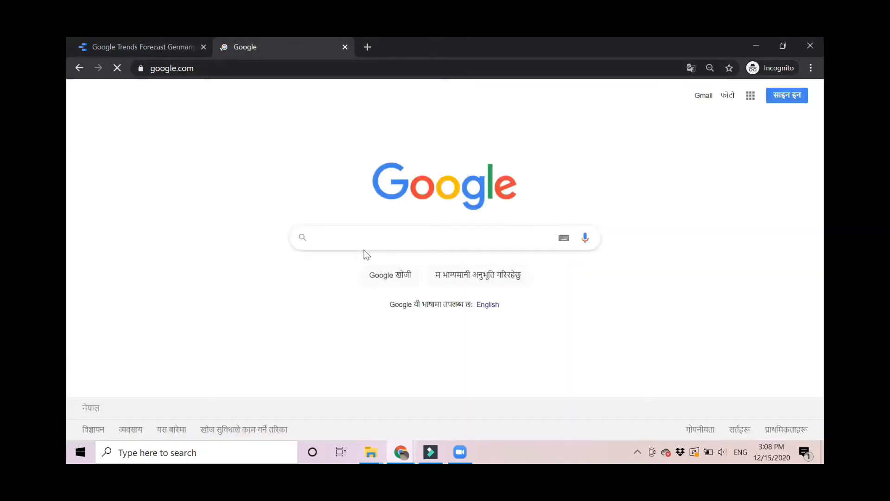
# Search for 'google account' and open the Google Account result.
pyautogui.write('google')
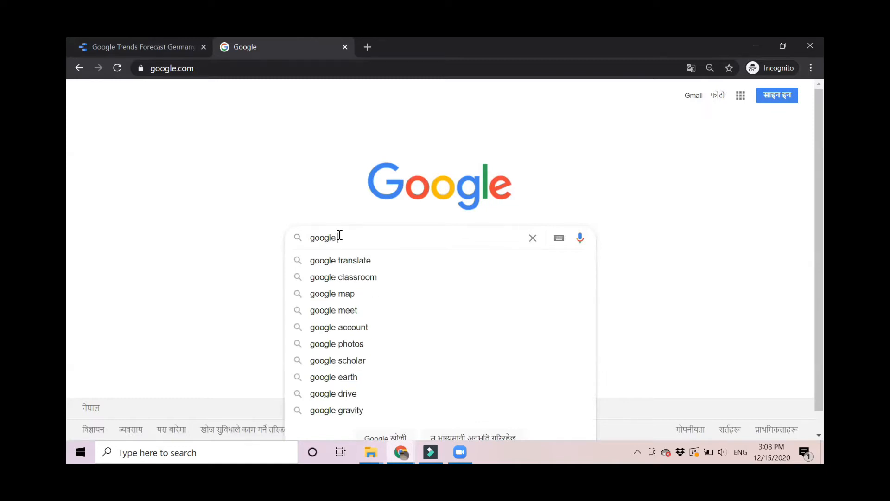
pyautogui.write('acco')
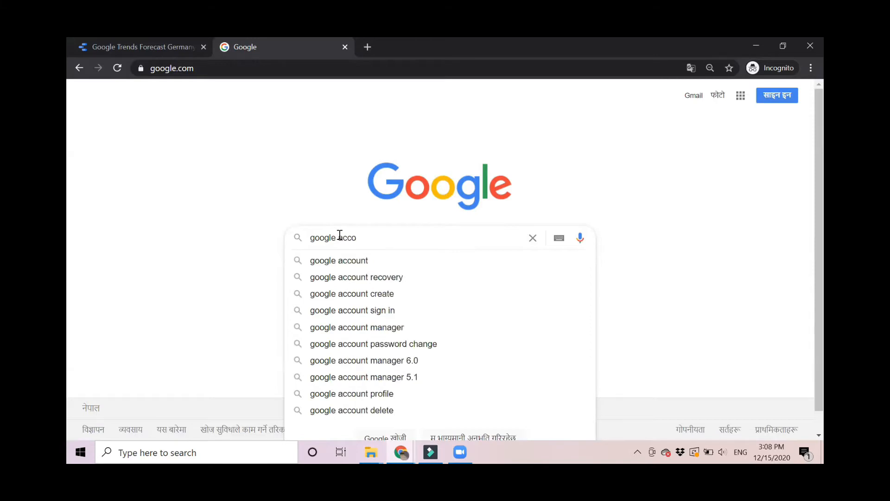
pyautogui.press('Down')
pyautogui.press('Return')
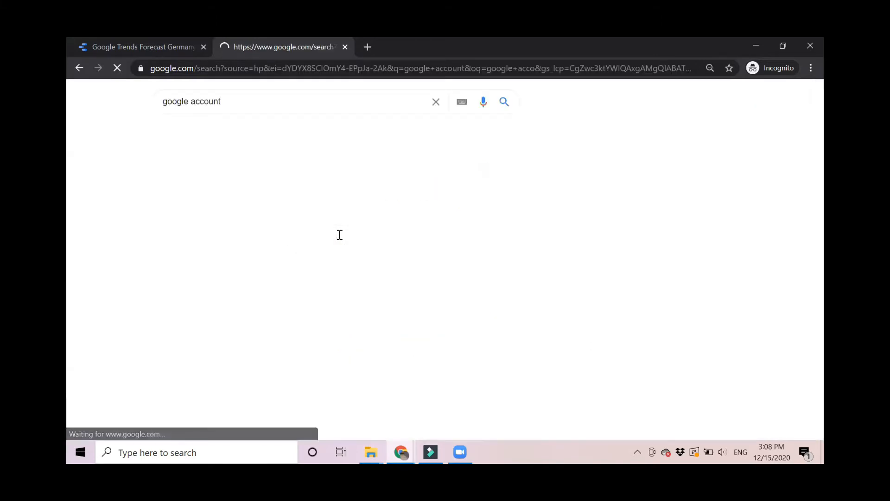
pyautogui.scroll(-2, 115, 260)
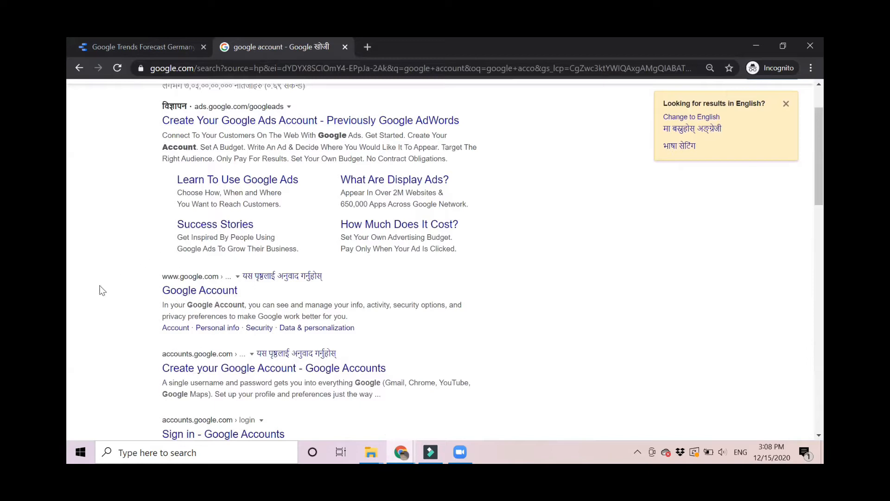
pyautogui.click(189, 293)
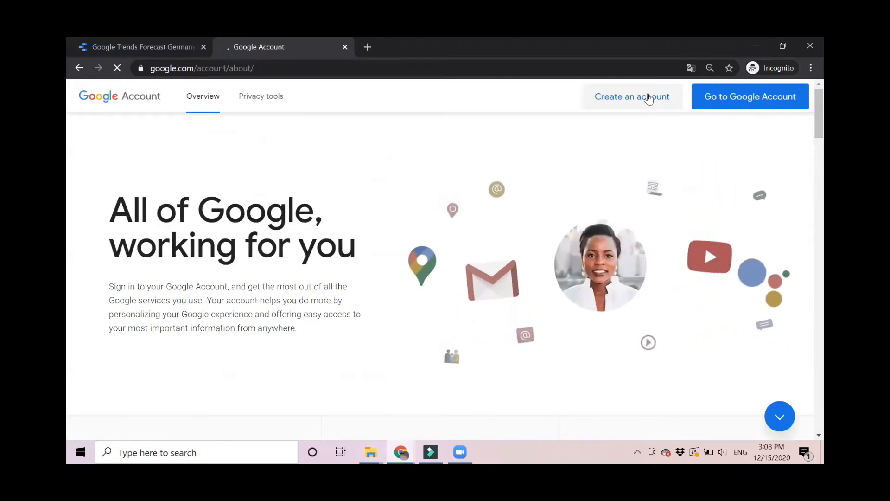
# Go to the Google Account sign-in page and switch its language to English (United Kingdom).
pyautogui.click(767, 97)
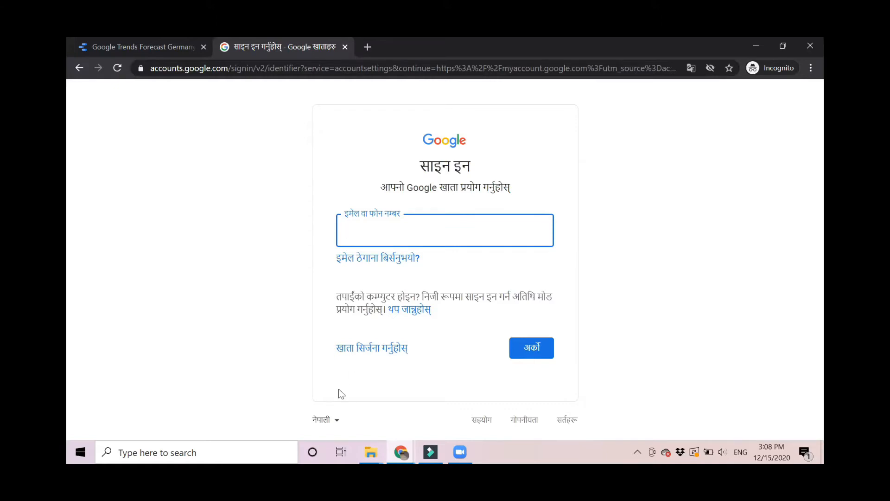
pyautogui.click(320, 420)
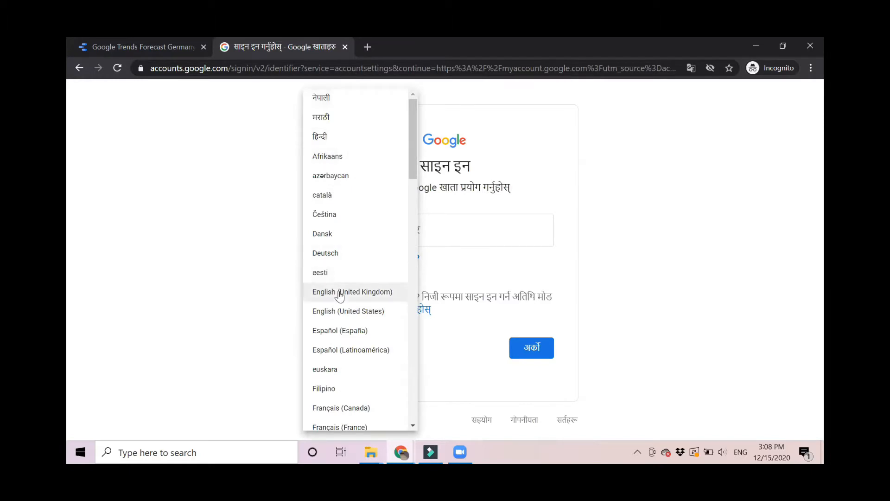
pyautogui.click(340, 293)
# Sign in with the account email and password, keeping the recovery options unchanged.
pyautogui.click(372, 228)
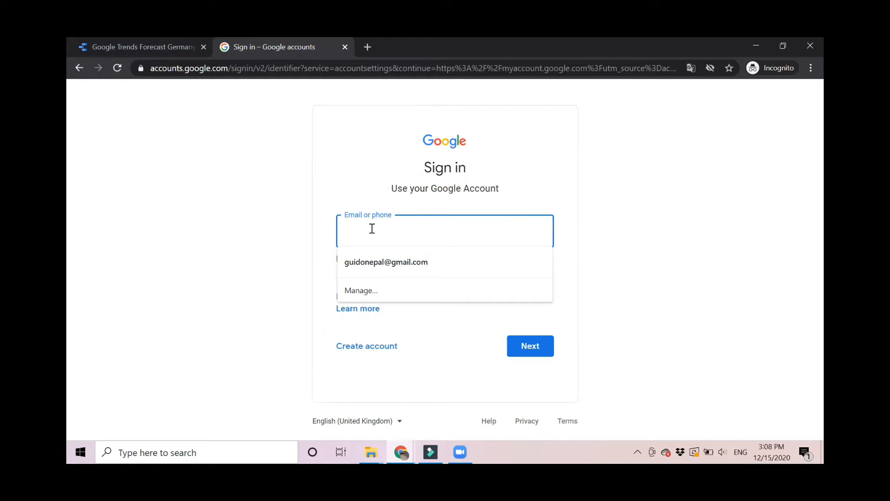
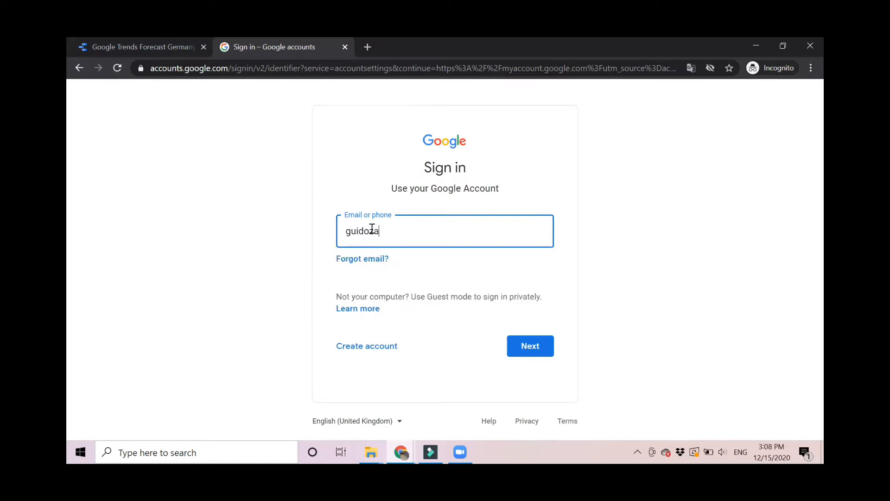
pyautogui.click(518, 354)
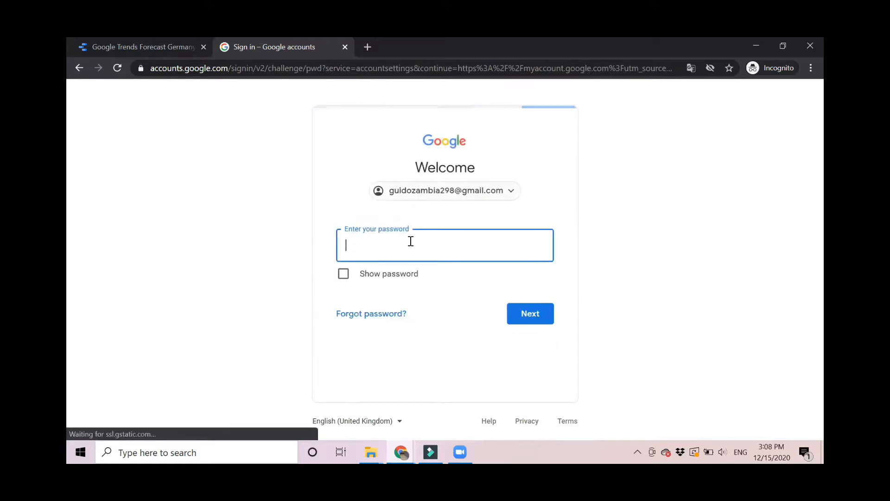
pyautogui.write('•••••••••')
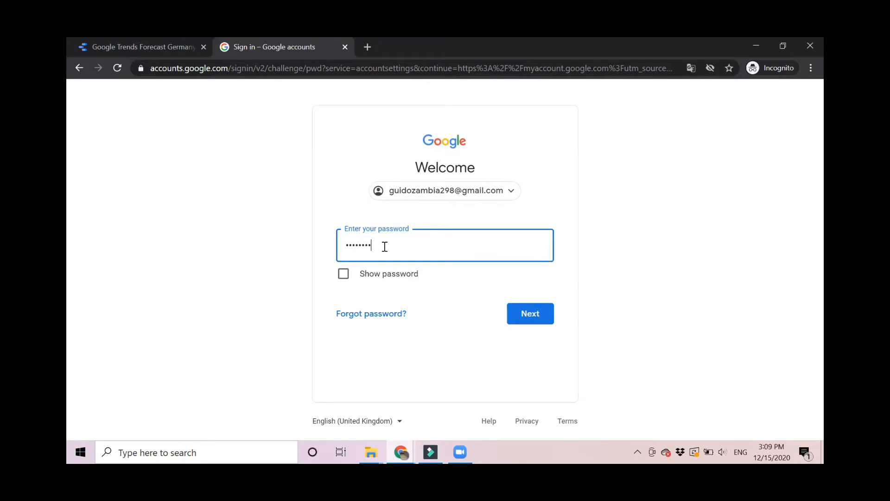
pyautogui.press('Return')
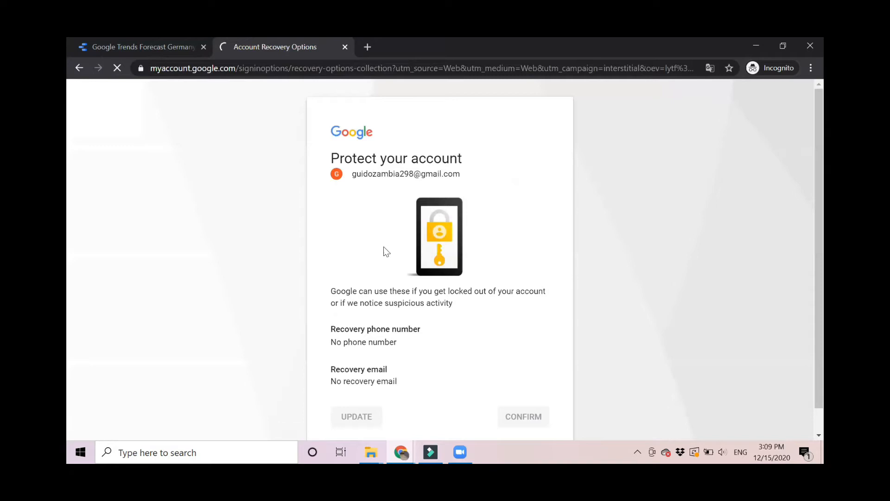
pyautogui.scroll(-1, 373, 283)
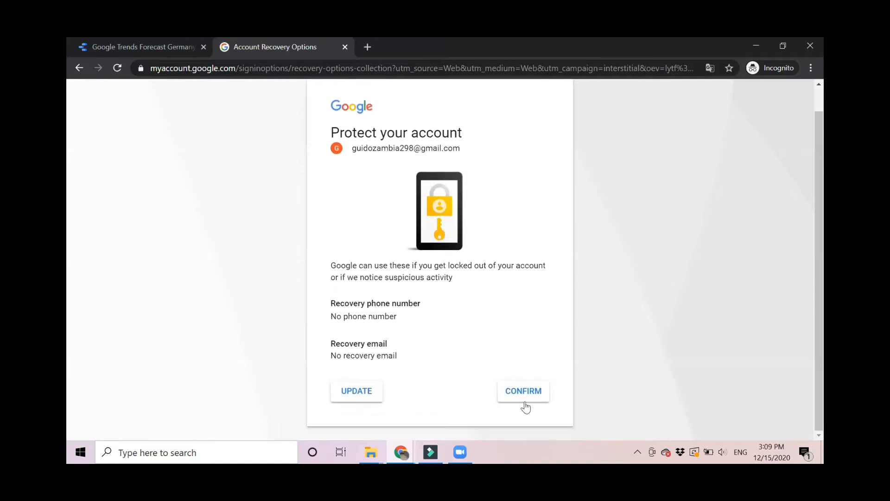
pyautogui.click(510, 398)
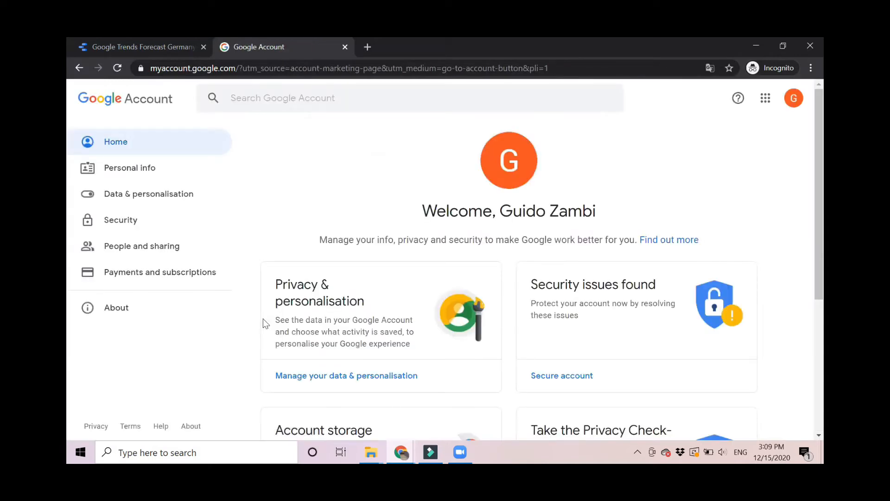
# Reload the Google Trends Forecast Germany dashboard in its Data Studio tab.
pyautogui.click(118, 43)
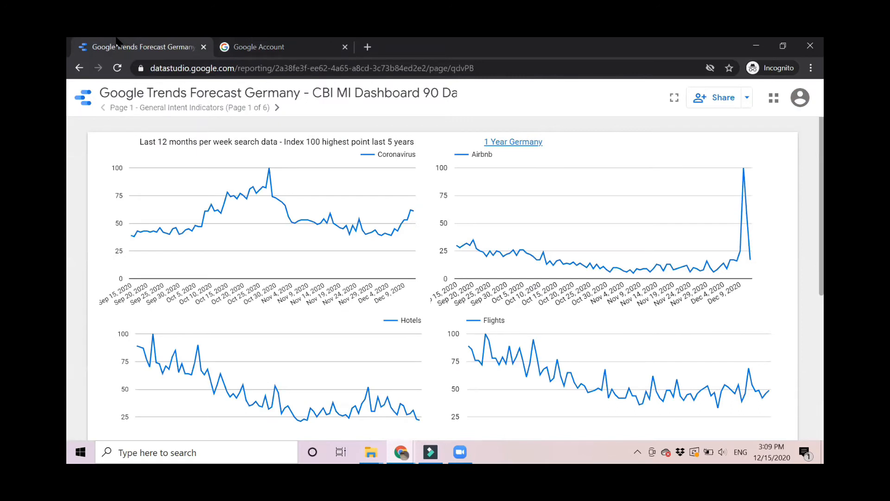
pyautogui.click(482, 72)
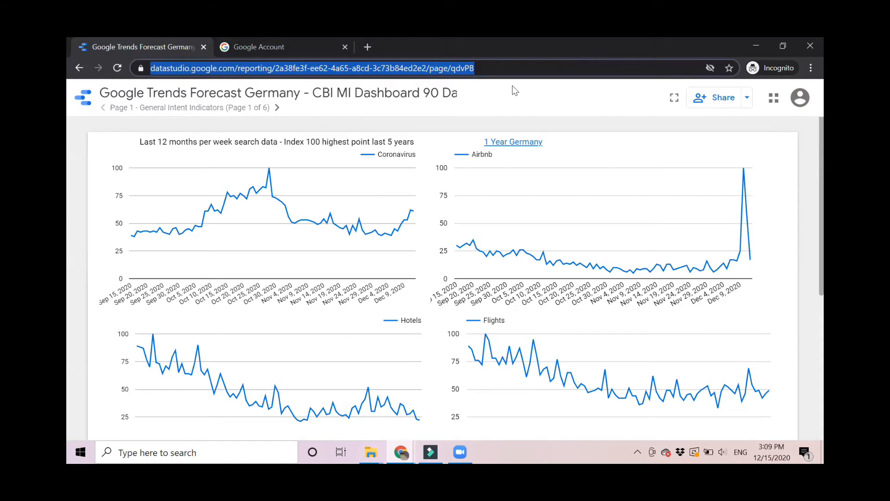
pyautogui.press('Return')
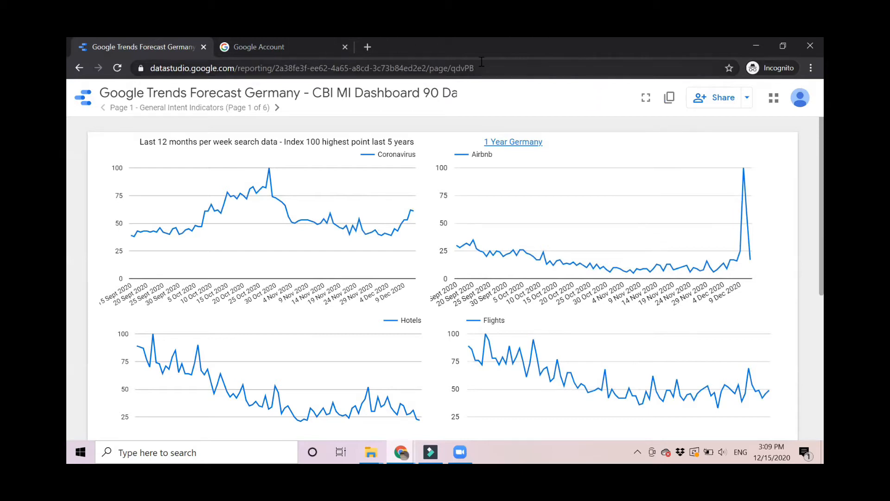
# Complete Data Studio account setup with a company name and accept the terms of service.
pyautogui.click(667, 99)
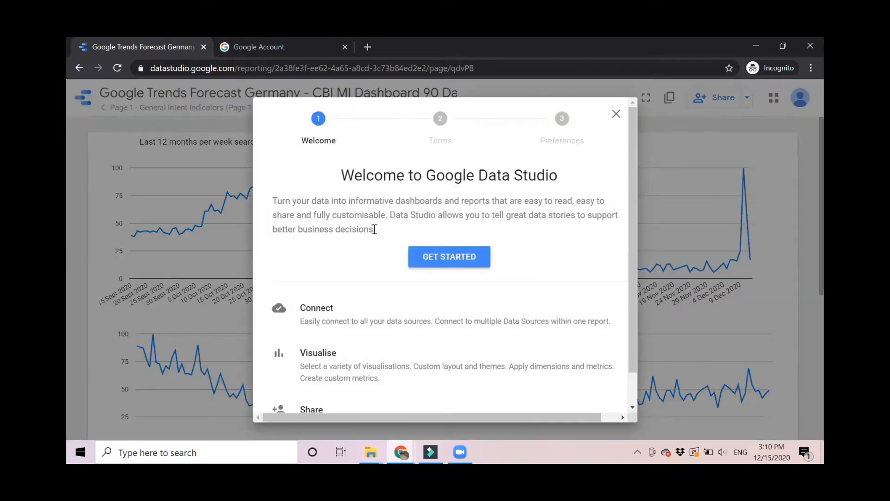
pyautogui.scroll(-1, 375, 229)
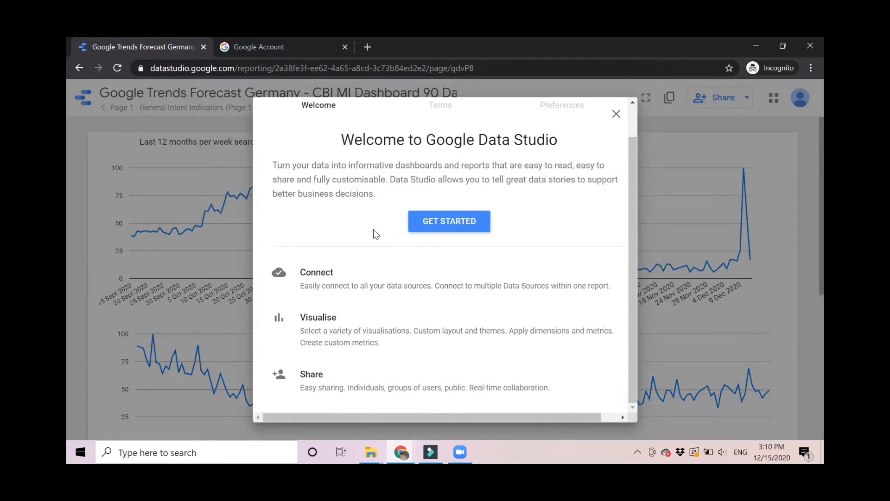
pyautogui.click(438, 215)
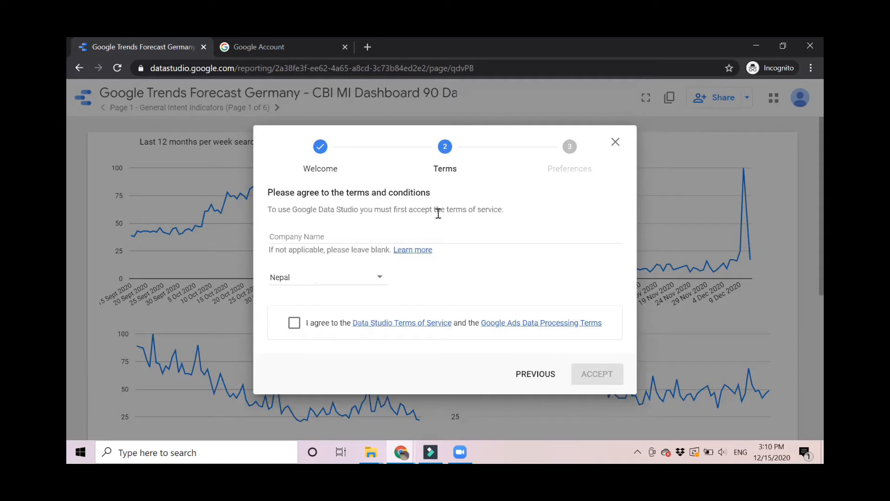
pyautogui.click(331, 232)
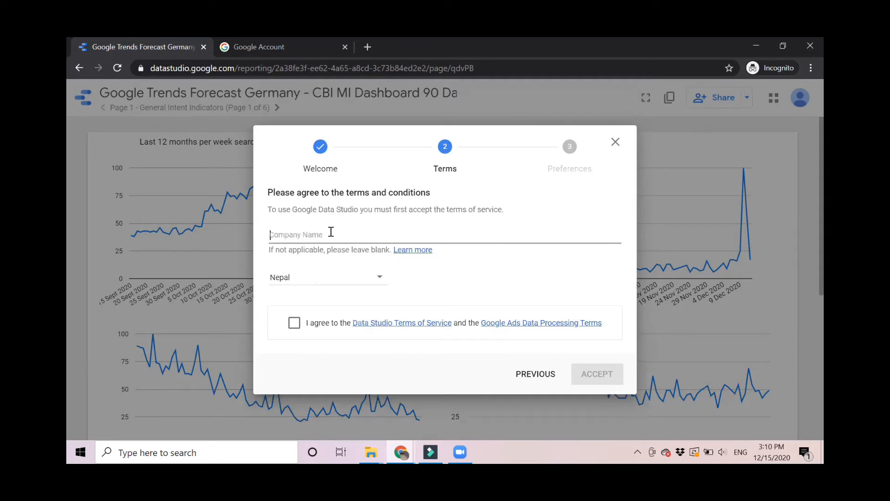
pyautogui.write('Guidos Zambia')
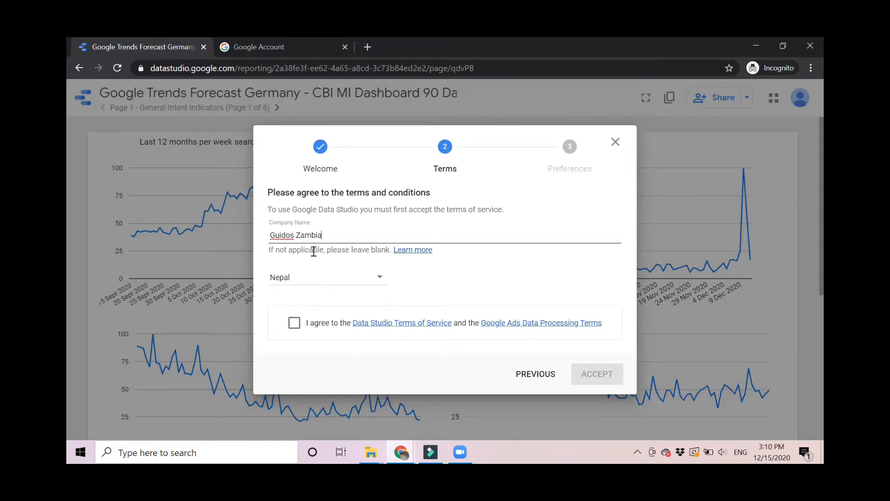
pyautogui.click(296, 318)
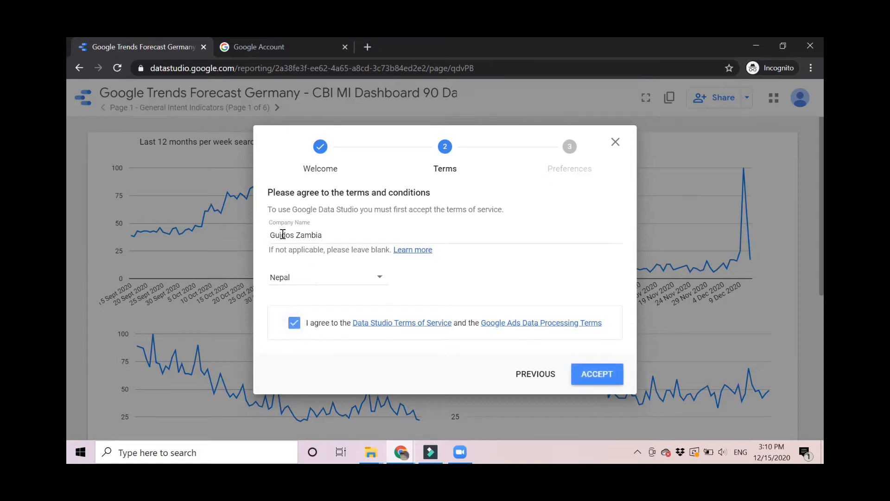
pyautogui.click(594, 373)
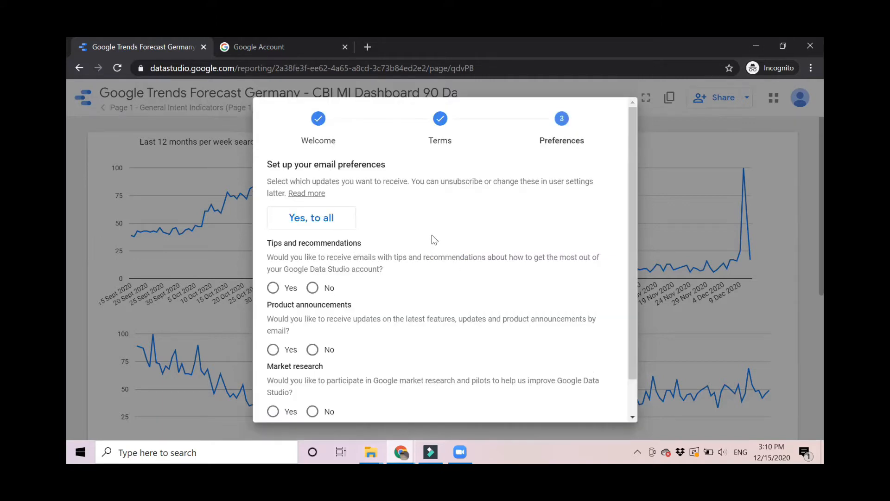
# Set email preferences: yes to tips, no to product announcements and market research.
pyautogui.scroll(-1, 510, 259)
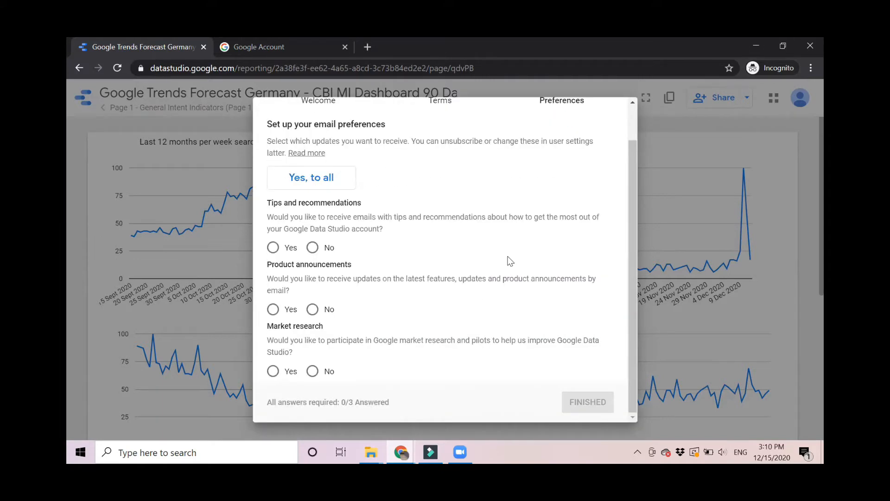
pyautogui.click(272, 246)
pyautogui.click(312, 310)
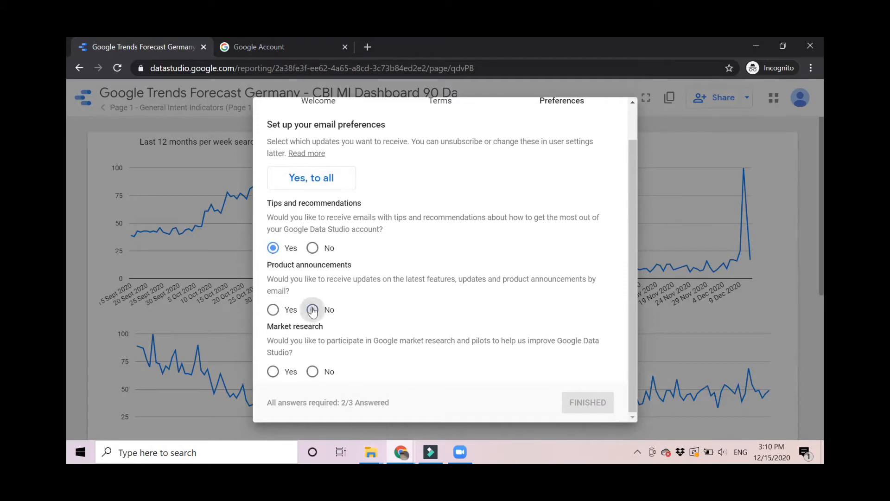
pyautogui.click(313, 371)
pyautogui.click(586, 402)
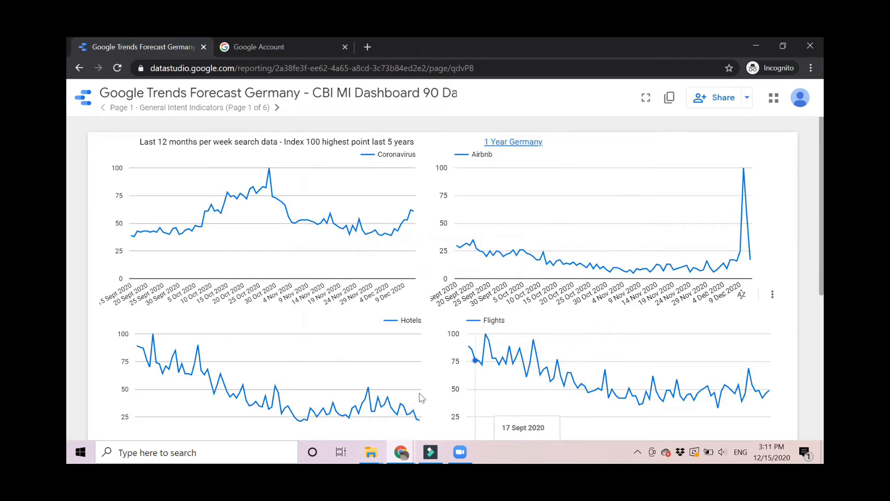
# Copy the Germany forecast report, keeping the original data source mapping.
pyautogui.click(669, 98)
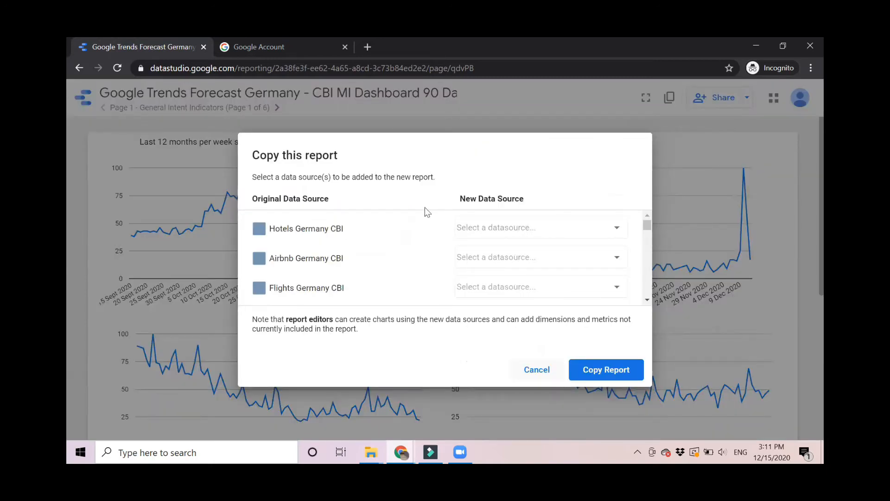
pyautogui.scroll(-10, 389, 267)
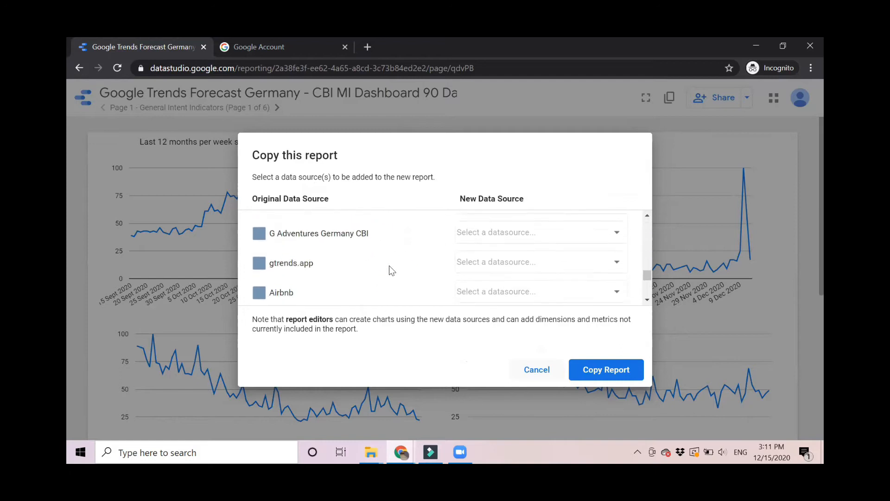
pyautogui.scroll(10, 390, 267)
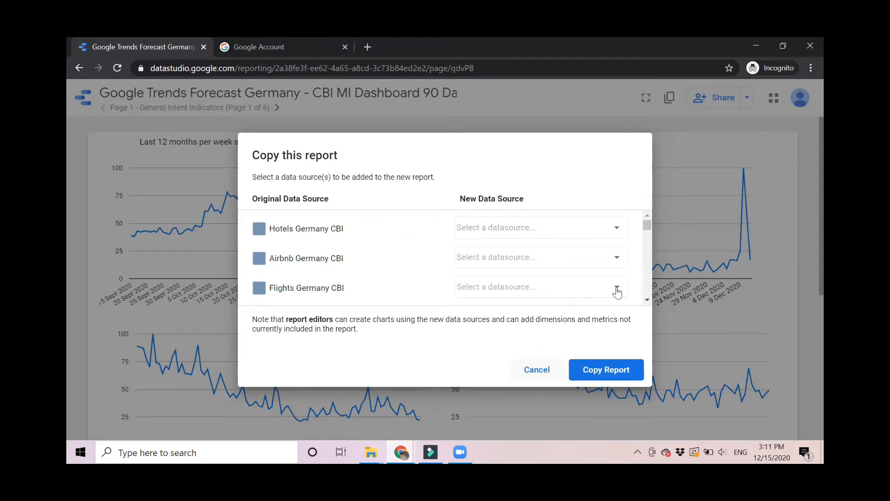
pyautogui.click(600, 370)
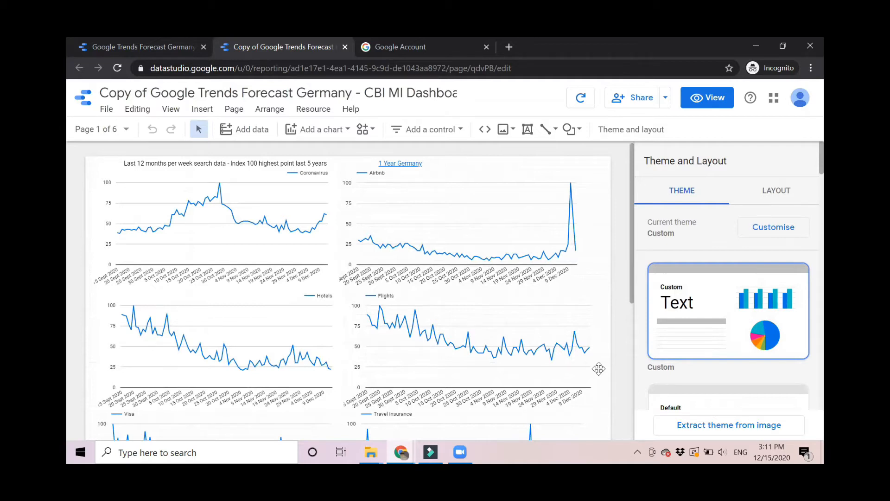
# Edit the title to drop 'Copy of' and replace 'Germany' with 'Austria'.
pyautogui.click(154, 93)
pyautogui.press('BackSpace')
pyautogui.press('BackSpace')
pyautogui.press('BackSpace')
pyautogui.press('BackSpace')
pyautogui.press('BackSpace')
pyautogui.press('BackSpace')
pyautogui.press('BackSpace')
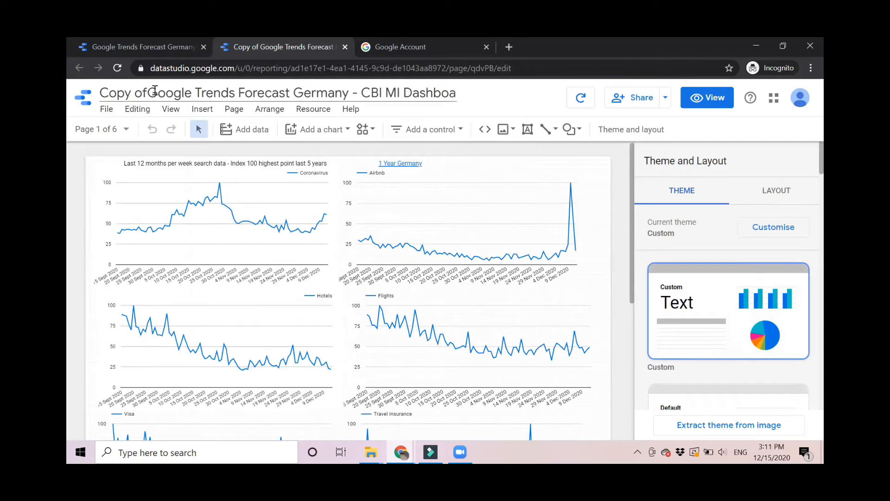
pyautogui.press('BackSpace')
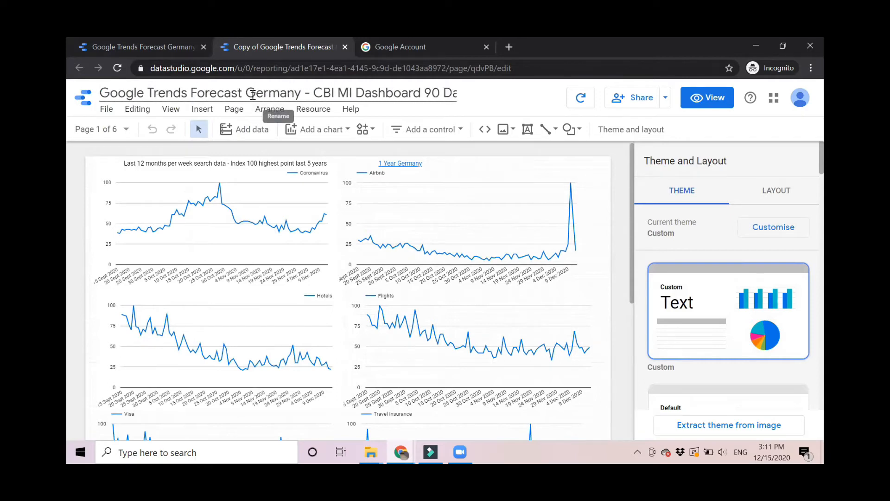
pyautogui.press('Left')
pyautogui.press('Delete')
pyautogui.press('Delete')
pyautogui.press('Delete')
pyautogui.press('Delete')
pyautogui.press('Delete')
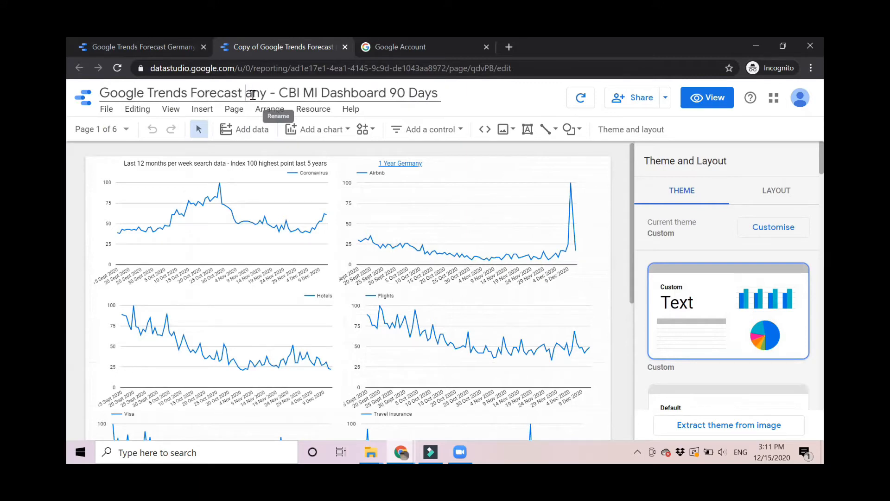
pyautogui.press('Delete')
pyautogui.press('Delete')
pyautogui.press('Delete')
pyautogui.press('Delete')
pyautogui.press('Delete')
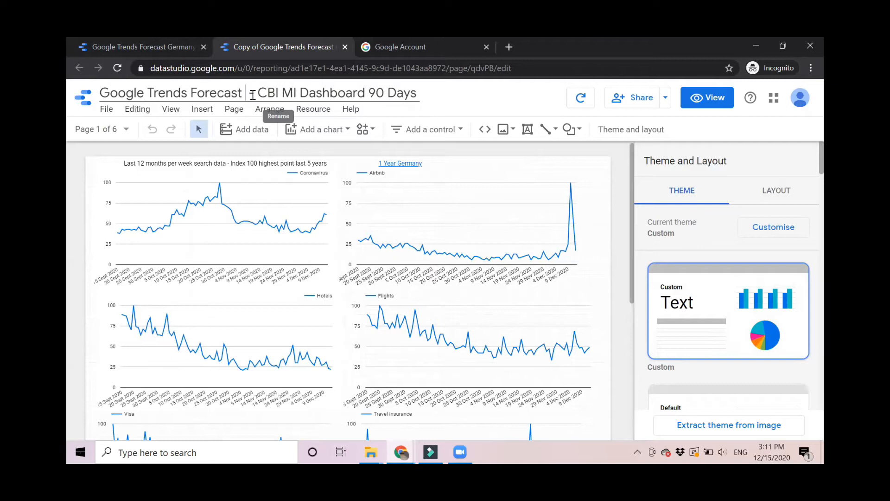
pyautogui.write('Austr')
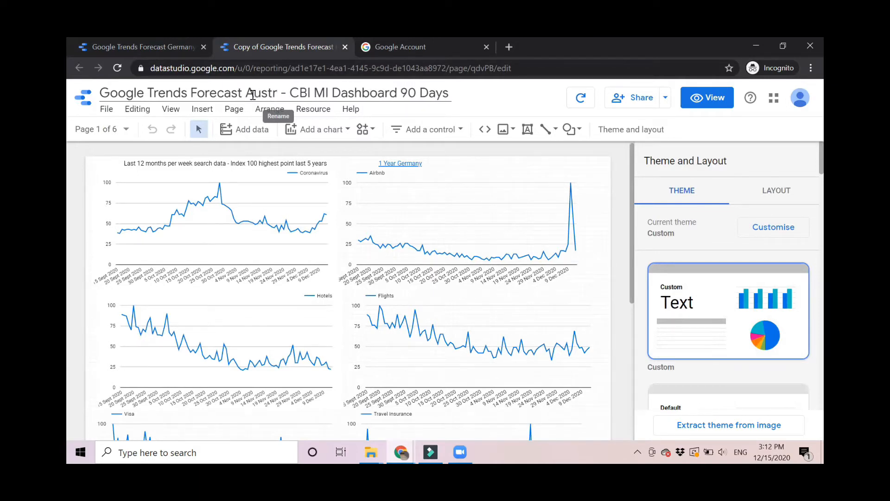
pyautogui.write('ia')
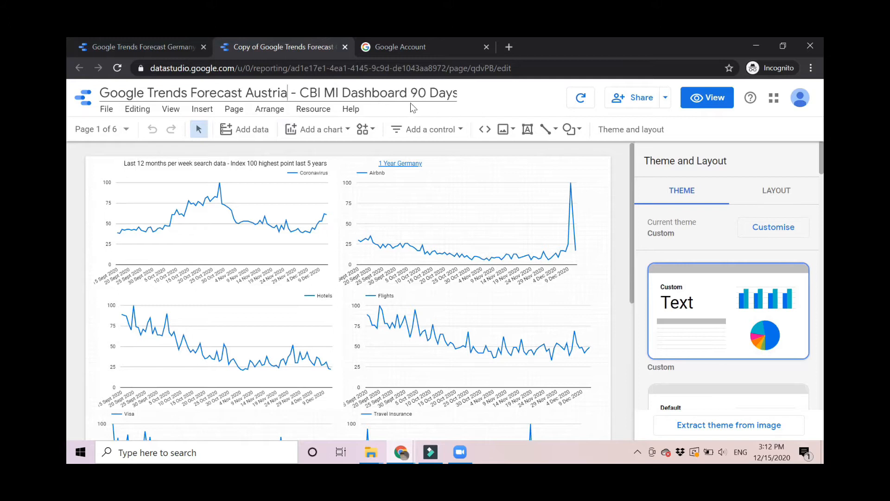
pyautogui.click(510, 109)
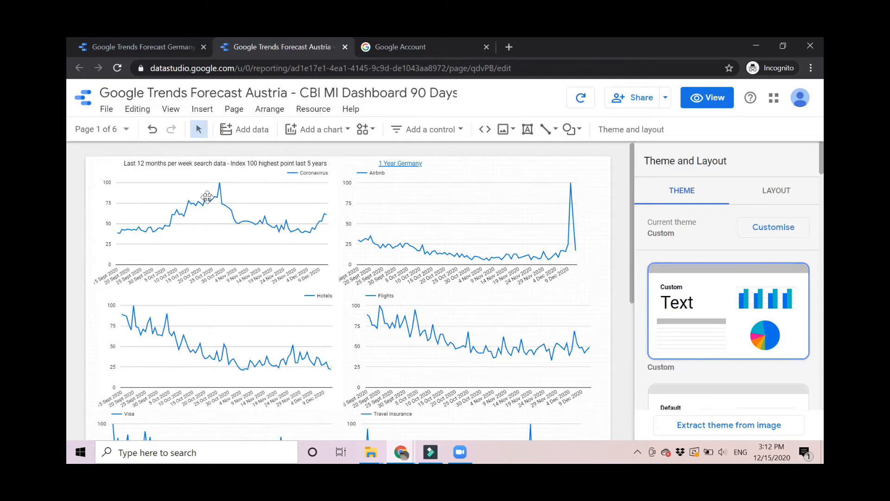
pyautogui.scroll(-2, 264, 194)
pyautogui.scroll(2, 267, 198)
pyautogui.scroll(-3, 182, 226)
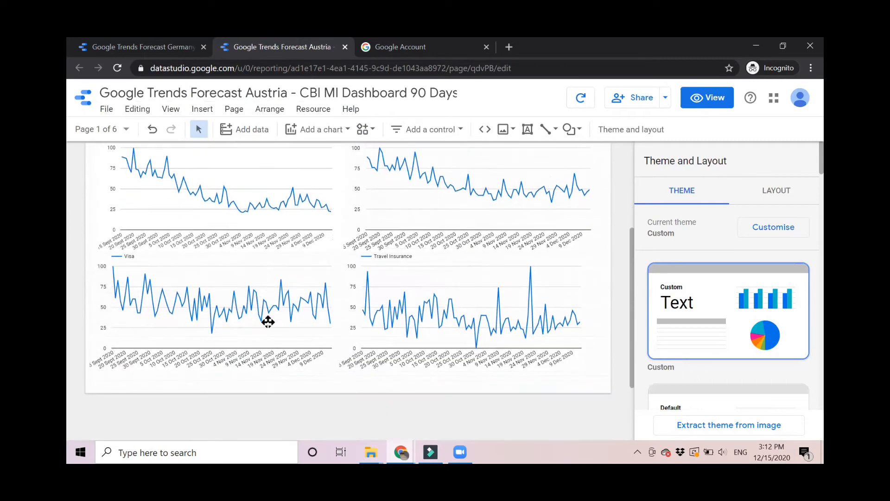
pyautogui.scroll(3, 360, 288)
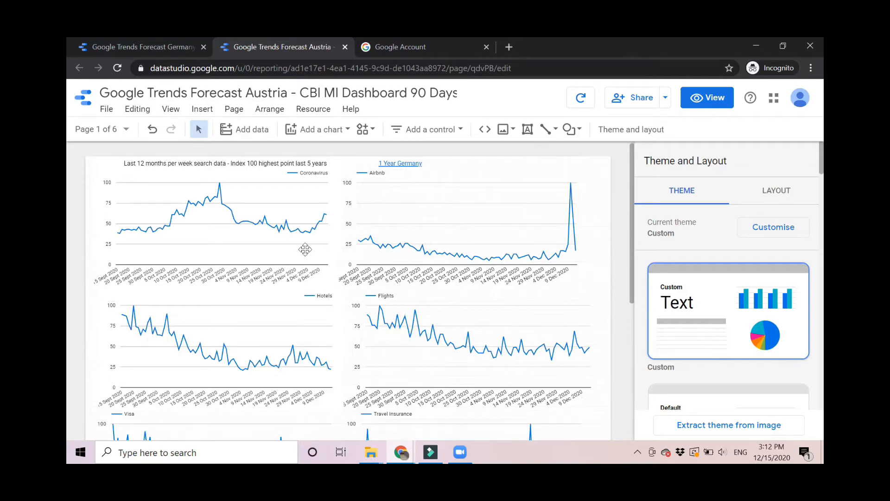
# Set the Airbnb chart's Phrase parameter to 'Flüge'.
pyautogui.click(417, 212)
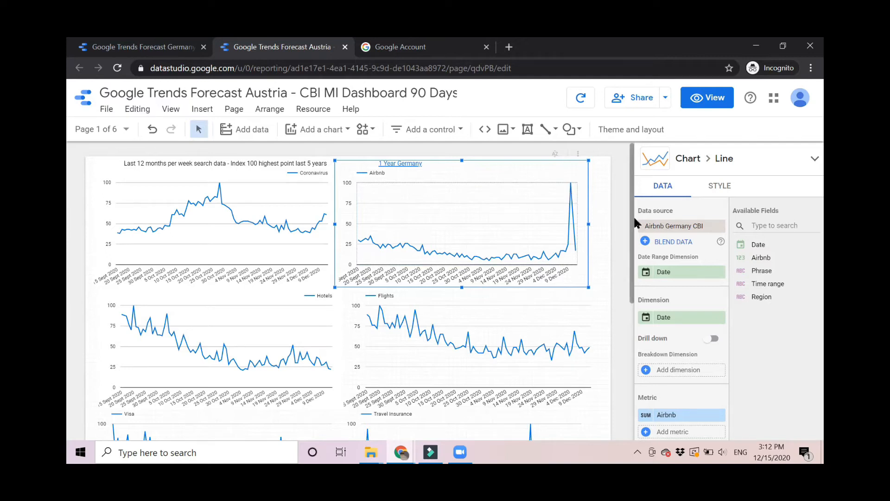
pyautogui.scroll(-6, 630, 245)
pyautogui.scroll(5, 629, 245)
pyautogui.scroll(-6, 677, 284)
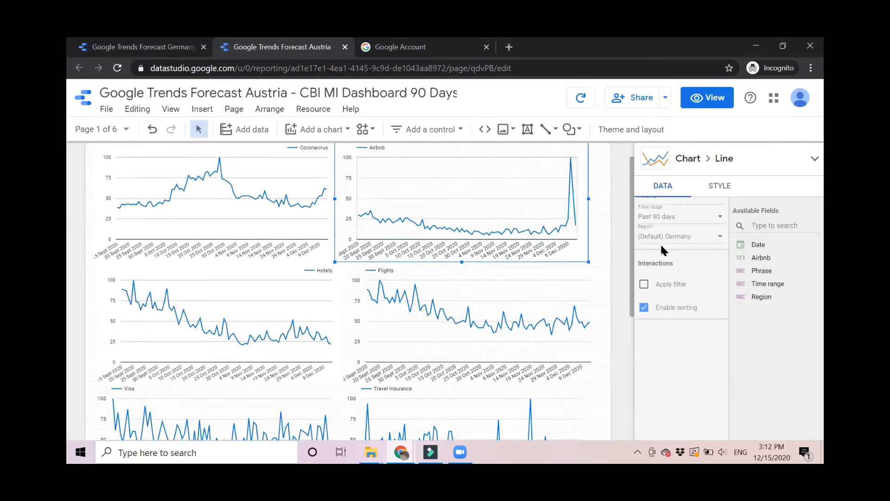
pyautogui.scroll(2, 666, 276)
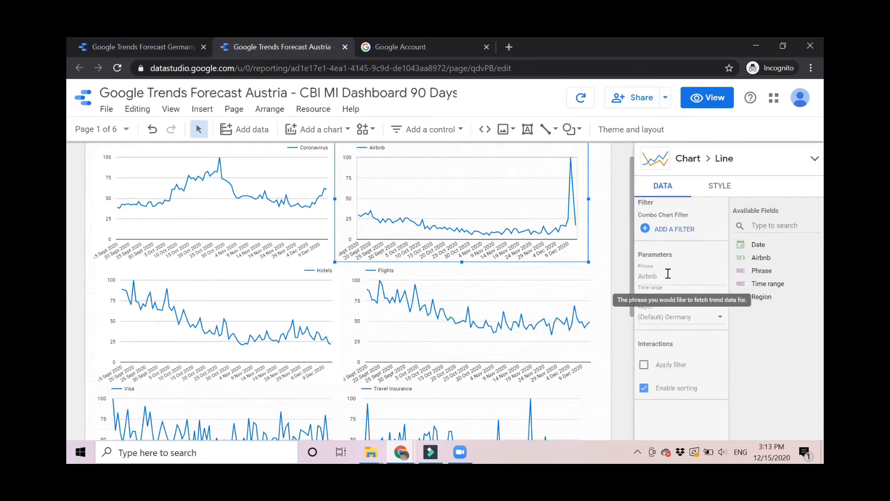
pyautogui.click(668, 274)
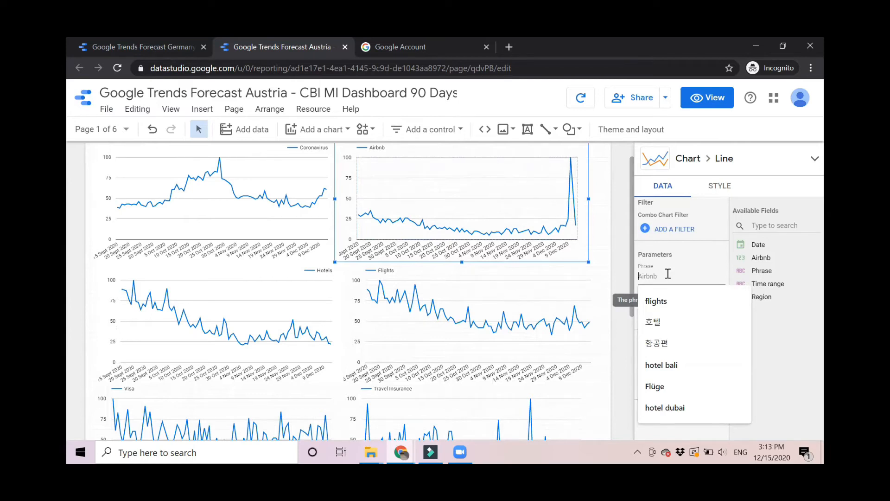
pyautogui.click(661, 384)
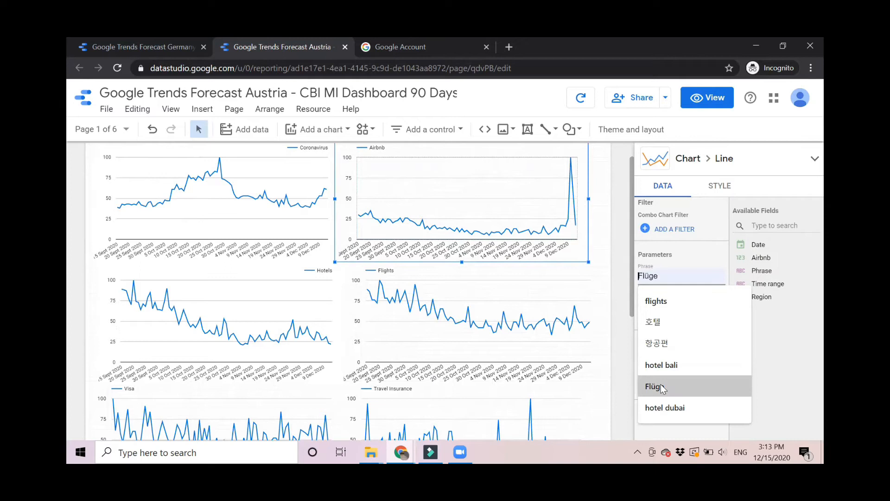
pyautogui.click(661, 386)
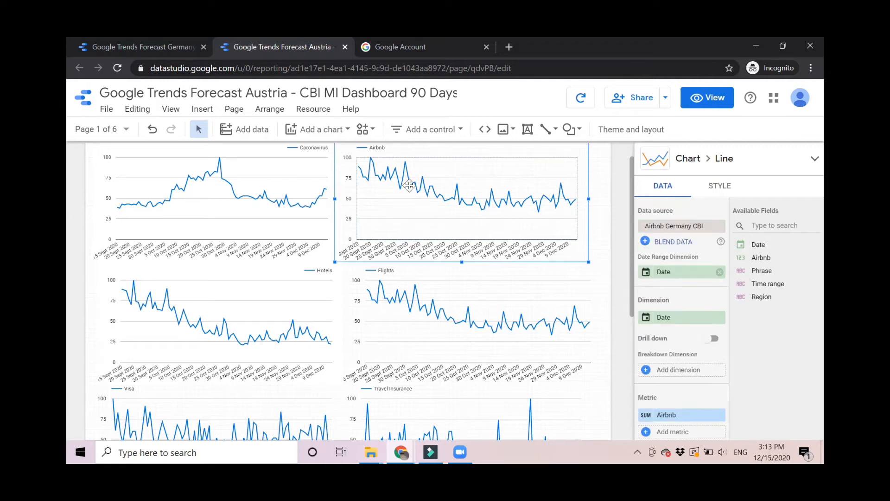
pyautogui.click(282, 207)
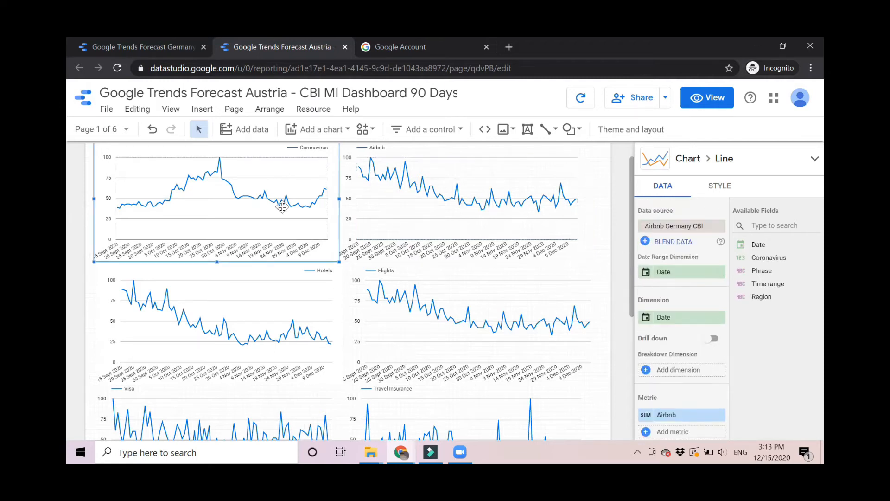
# Change the Airbnb chart's Region parameter from Germany to United Kingdom.
pyautogui.click(462, 223)
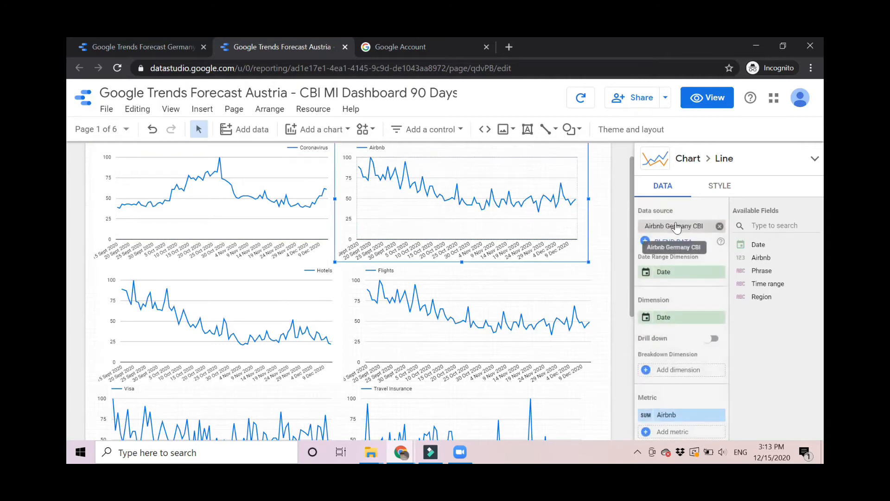
pyautogui.scroll(-10, 676, 226)
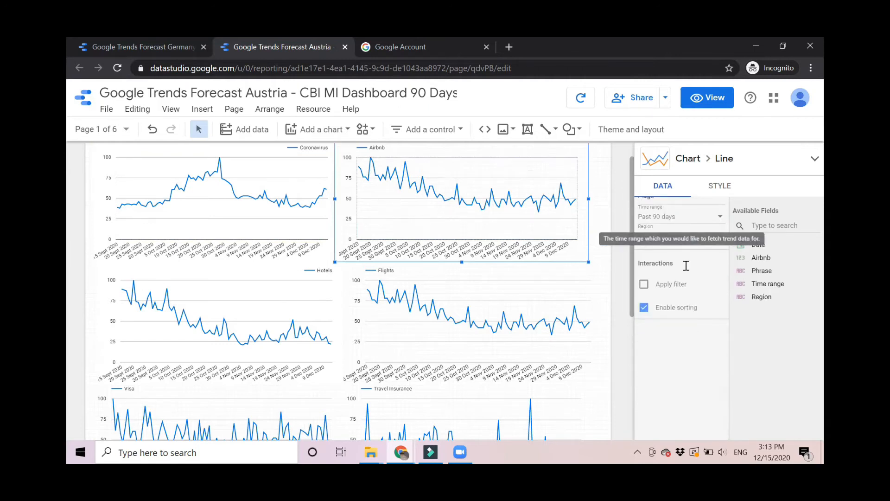
pyautogui.scroll(2, 686, 265)
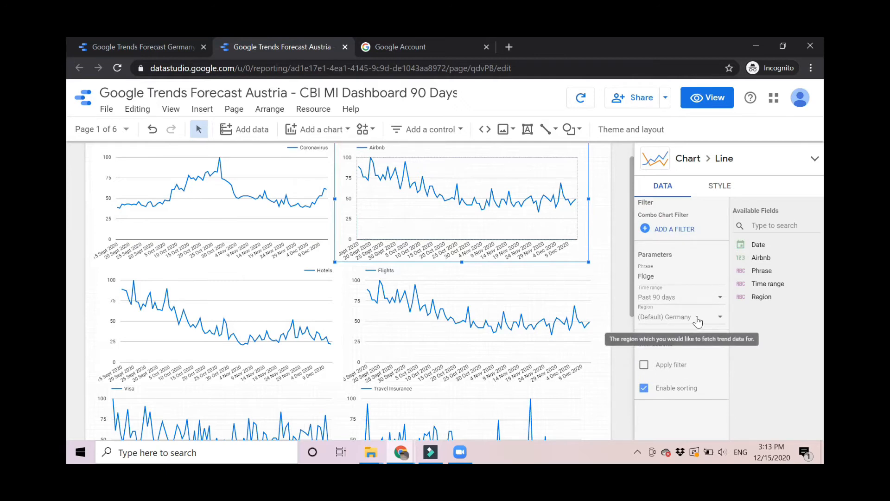
pyautogui.click(664, 278)
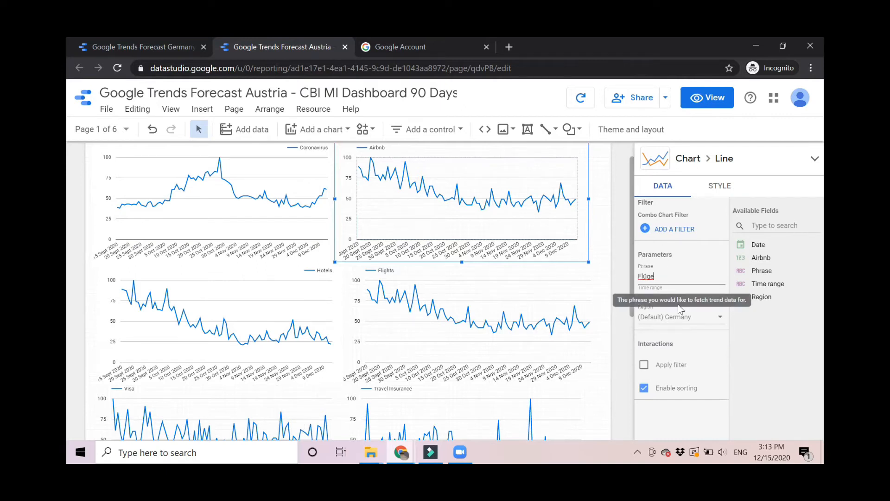
pyautogui.click(681, 319)
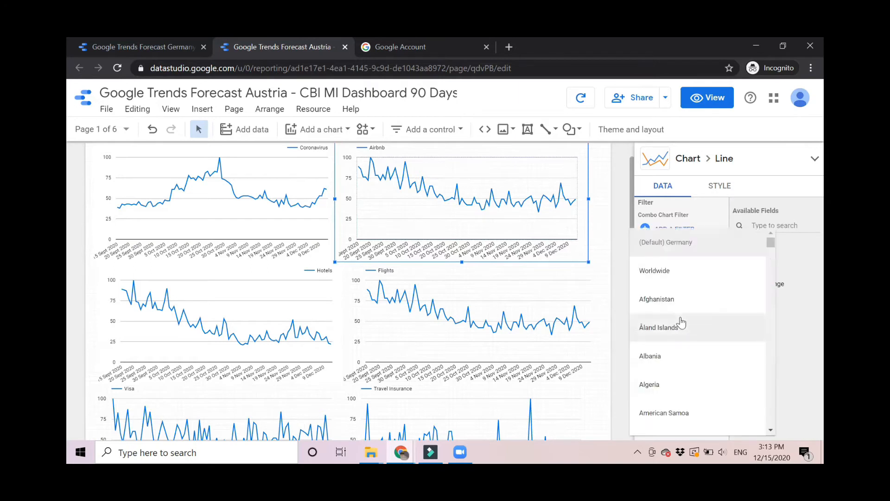
pyautogui.scroll(-20, 655, 412)
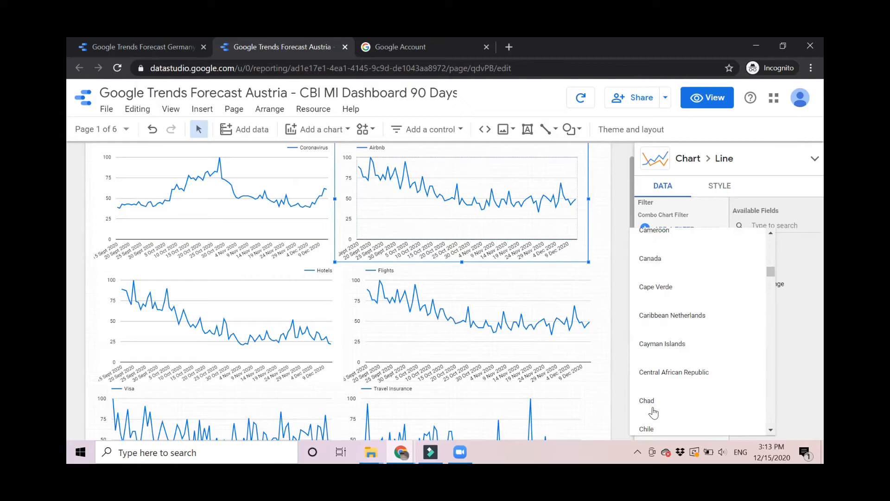
pyautogui.scroll(-20, 654, 412)
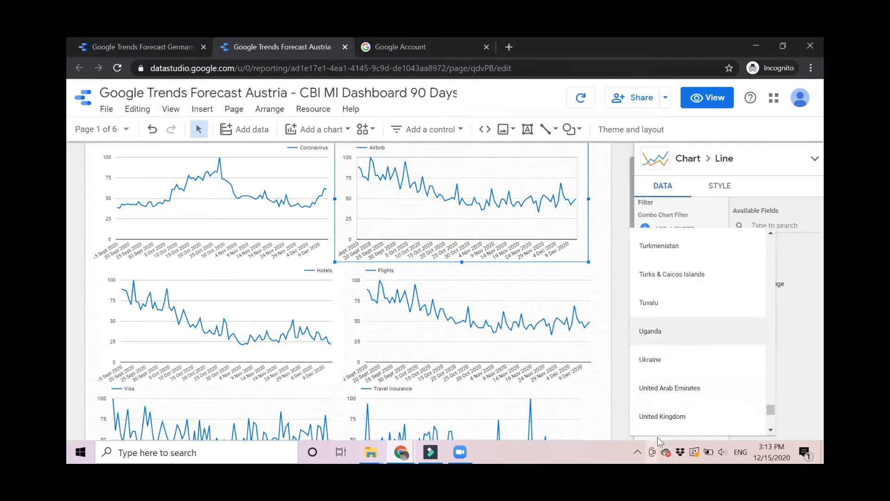
pyautogui.click(662, 419)
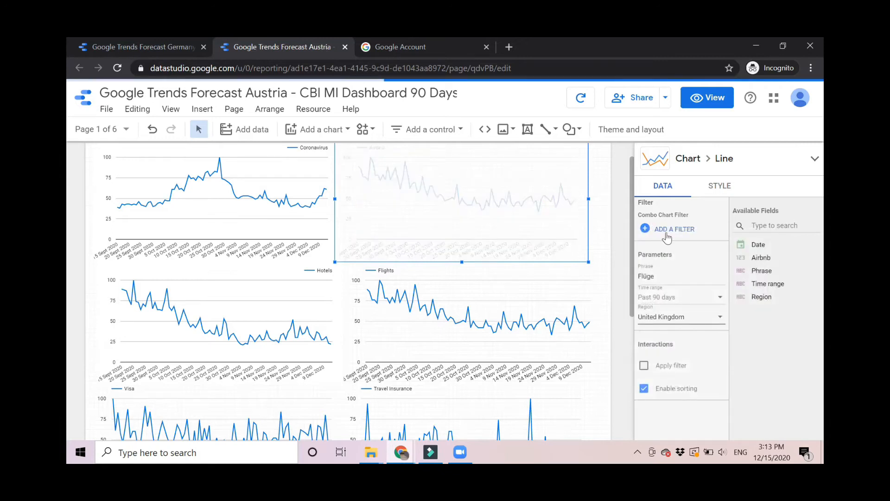
# Replace the chart's phrase 'Flüge' with 'holiday home'.
pyautogui.press('BackSpace')
pyautogui.press('BackSpace')
pyautogui.press('BackSpace')
pyautogui.press('BackSpace')
pyautogui.press('BackSpace')
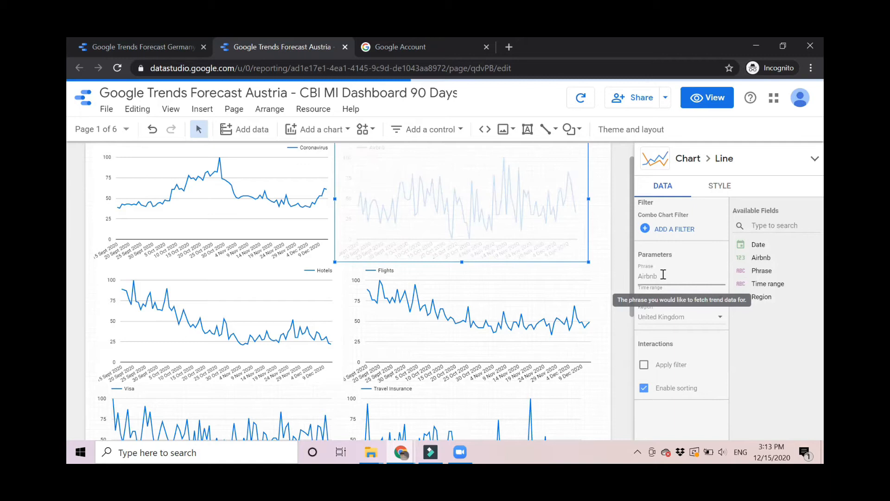
pyautogui.write('hol')
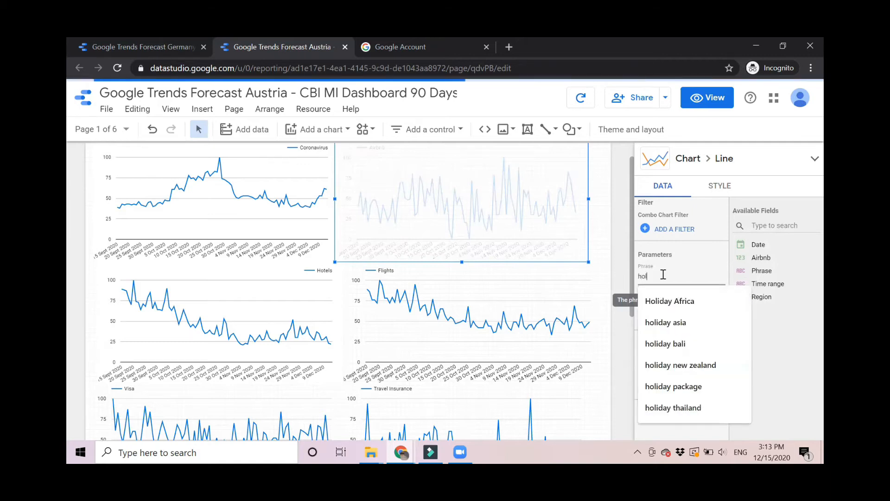
pyautogui.write('iday home')
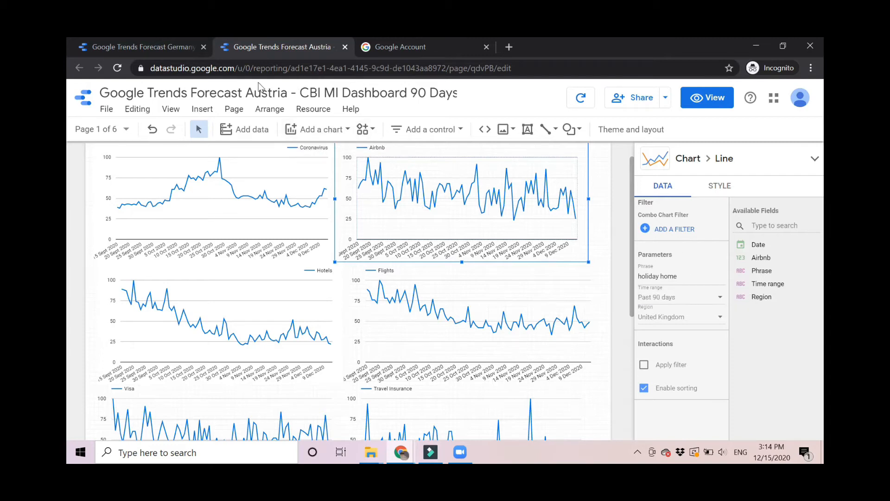
# Change 'Austria' to 'Australia' in the report title.
pyautogui.click(277, 93)
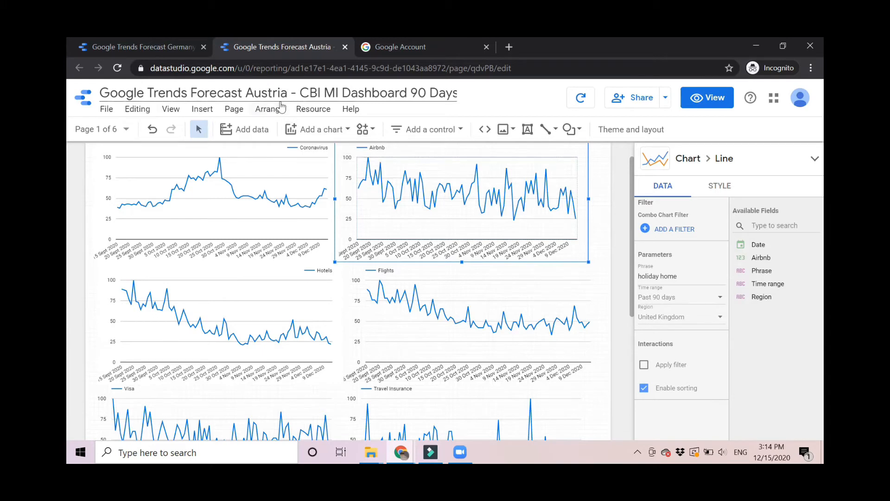
pyautogui.press('BackSpace')
pyautogui.press('BackSpace')
pyautogui.press('BackSpace')
pyautogui.press('BackSpace')
pyautogui.press('BackSpace')
pyautogui.press('BackSpace')
pyautogui.press('BackSpace')
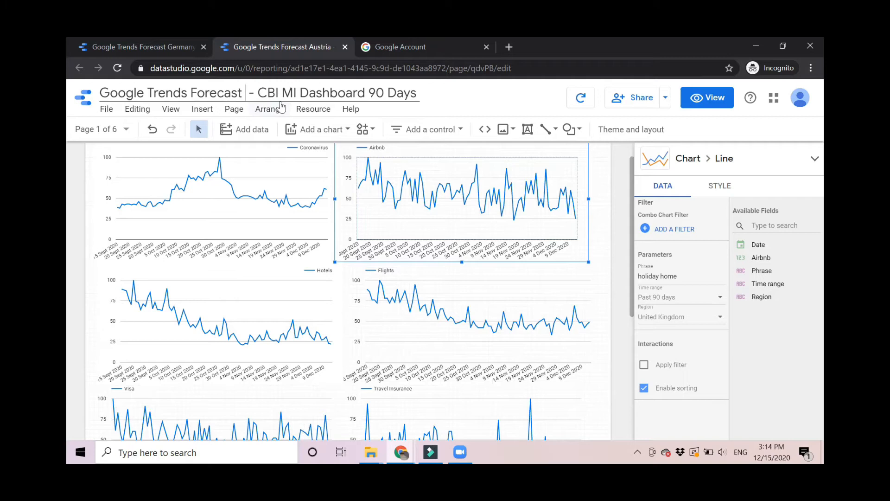
pyautogui.write('Australia')
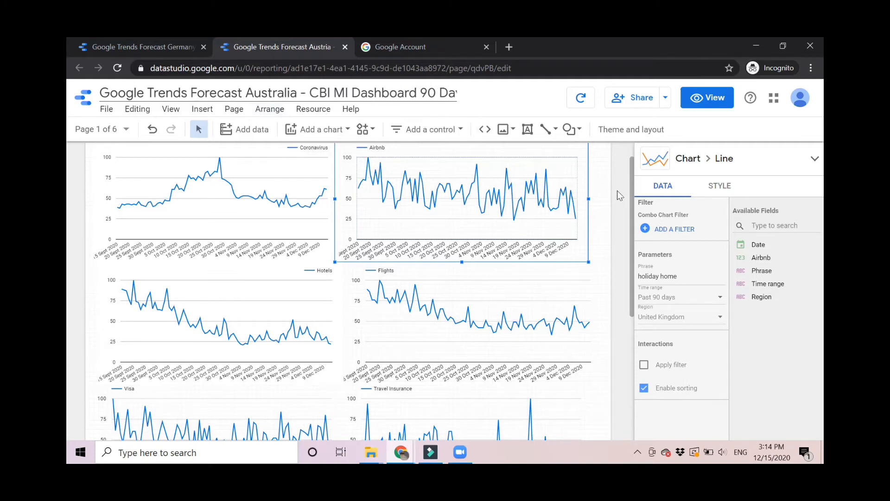
pyautogui.scroll(1, 624, 188)
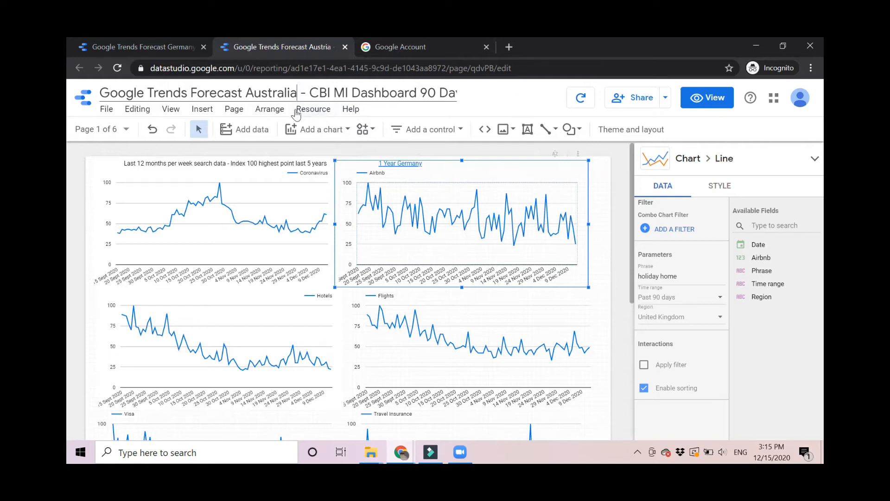
# Check which data sources the Coronavirus, 1 Year Germany and Flights charts use.
pyautogui.click(200, 227)
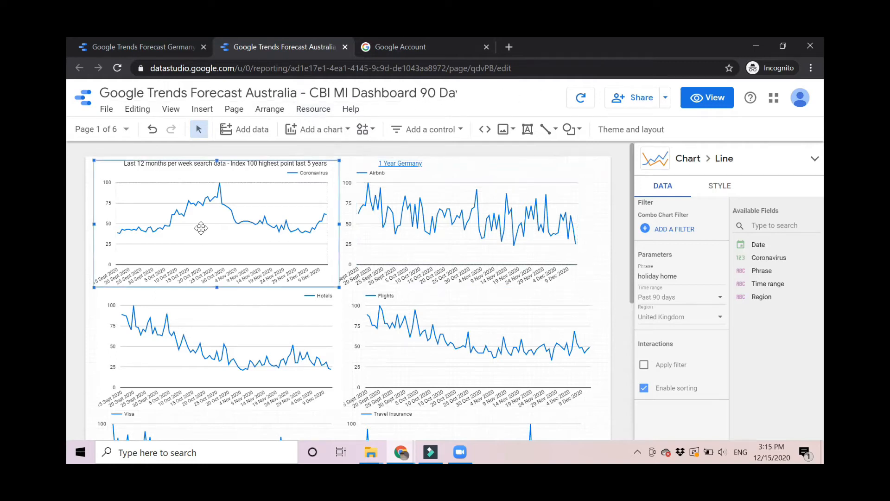
pyautogui.click(475, 217)
pyautogui.click(439, 346)
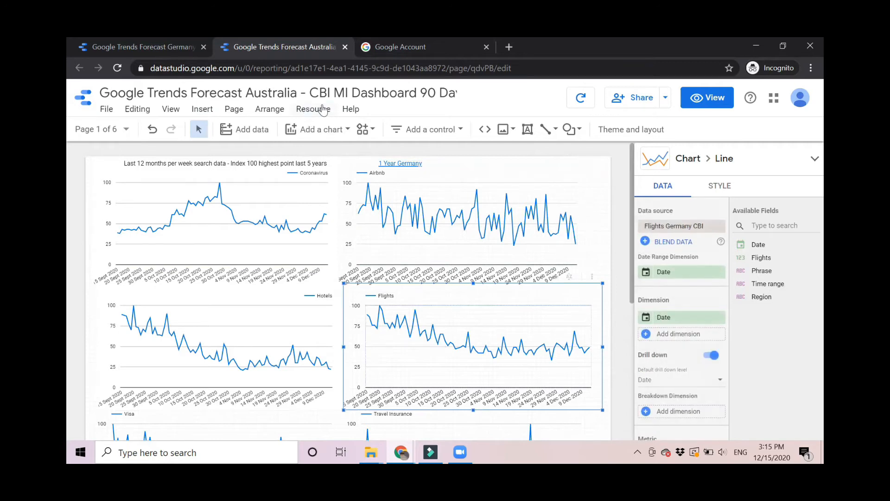
# Duplicate the Airbnb Germany CBI source from the report's Manage added data sources list.
pyautogui.click(317, 109)
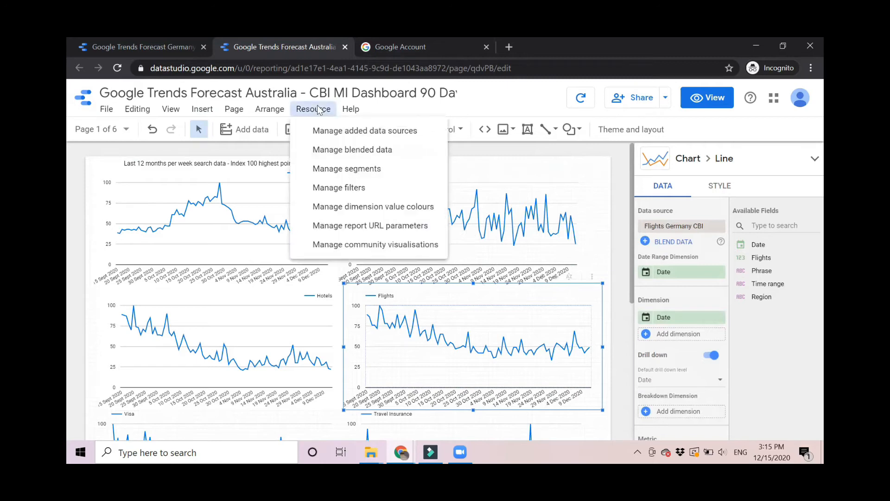
pyautogui.click(359, 133)
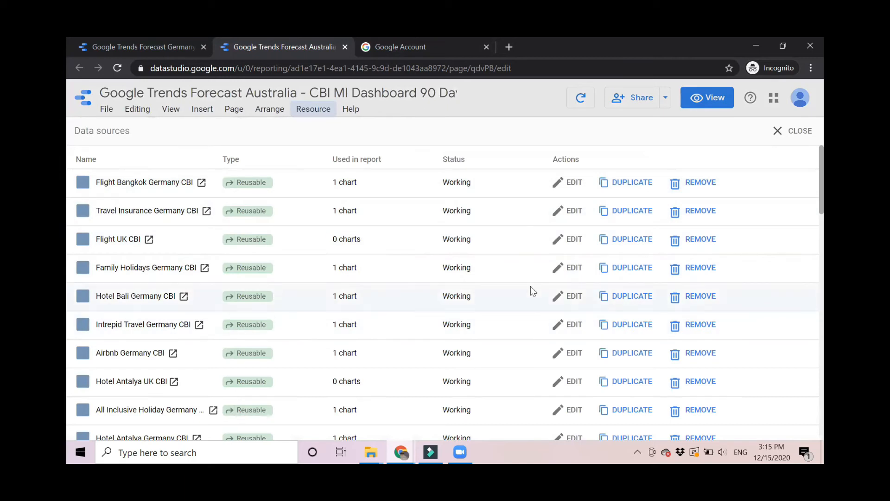
pyautogui.scroll(-10, 531, 287)
pyautogui.scroll(-5, 531, 288)
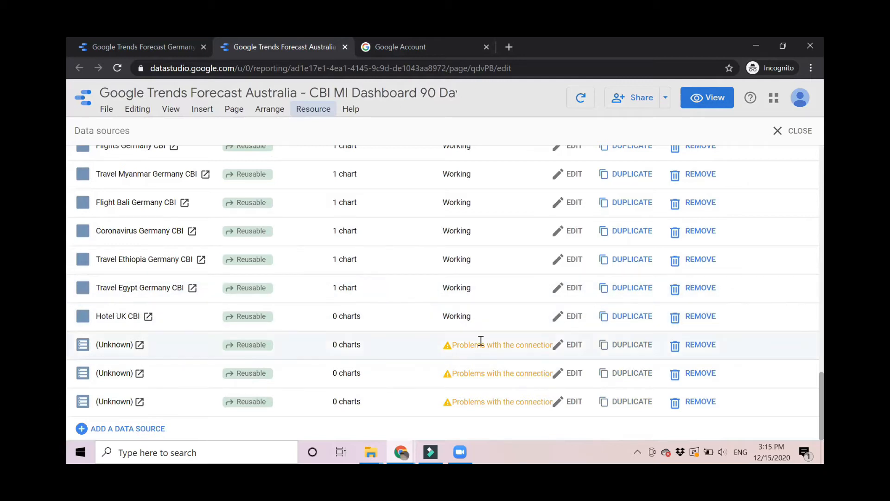
pyautogui.scroll(15, 452, 345)
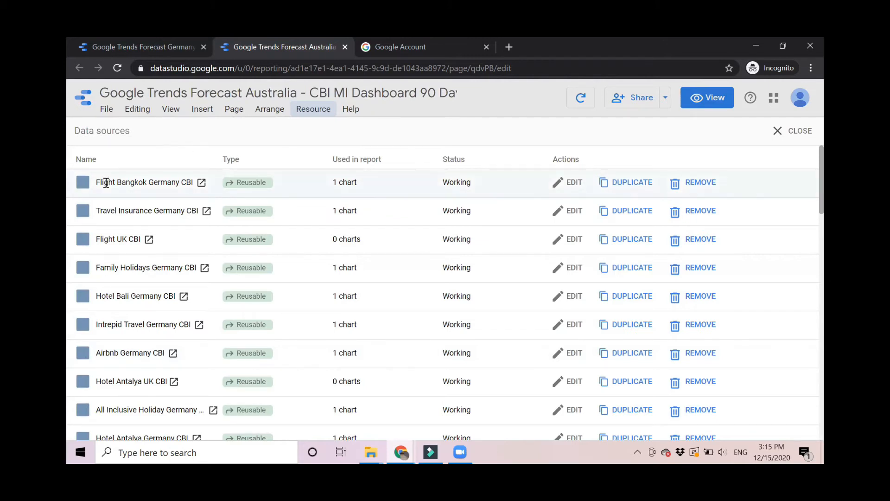
pyautogui.scroll(-1, 130, 308)
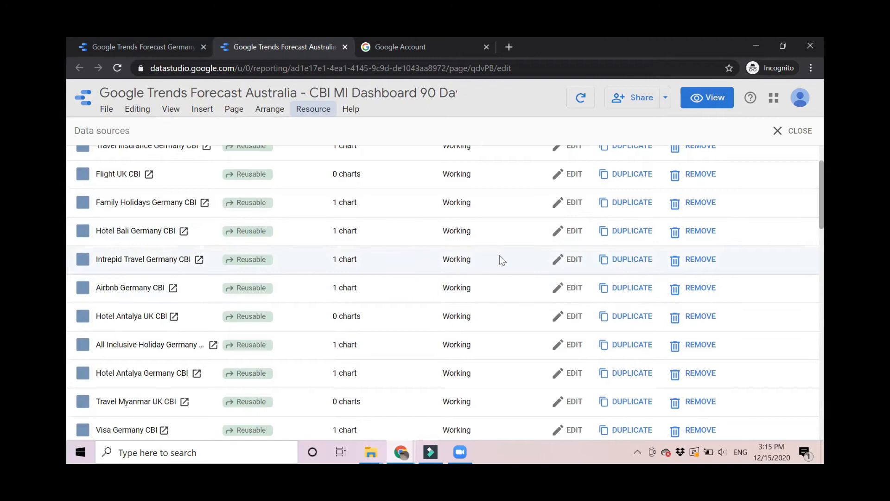
pyautogui.click(630, 288)
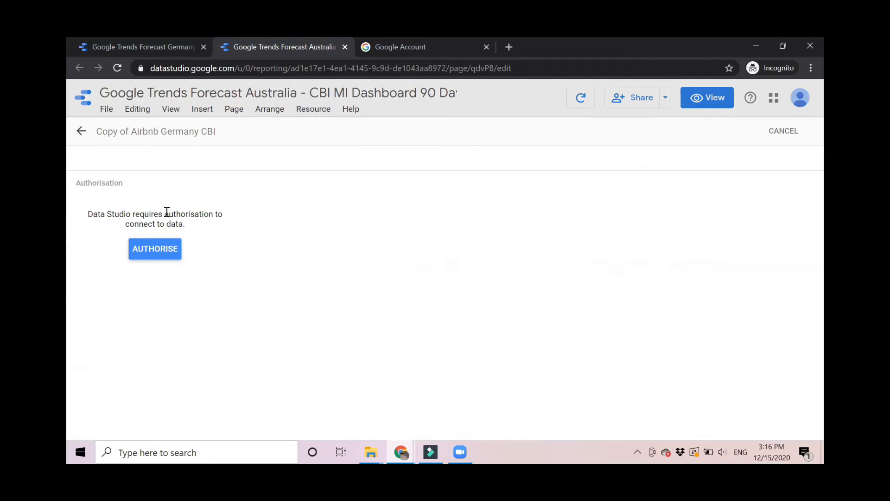
# Authorise the Airbnb Germany CBI copy to connect, signing in with the existing Google account.
pyautogui.click(154, 248)
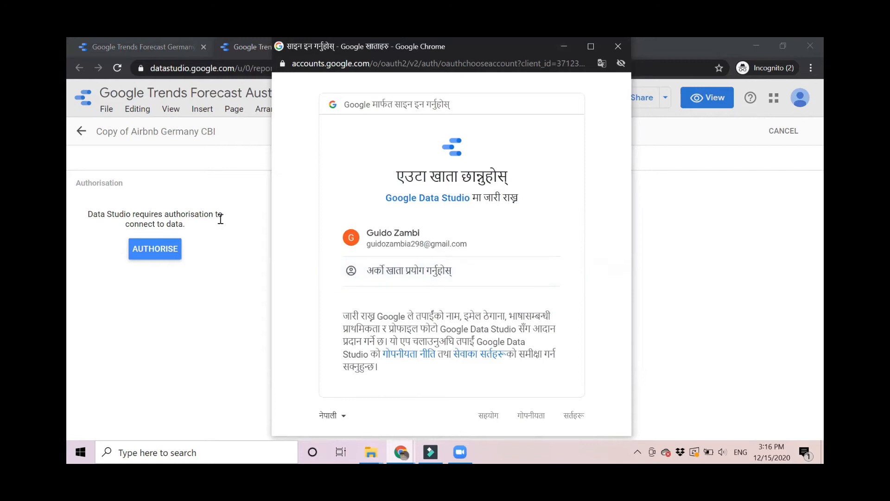
pyautogui.click(396, 239)
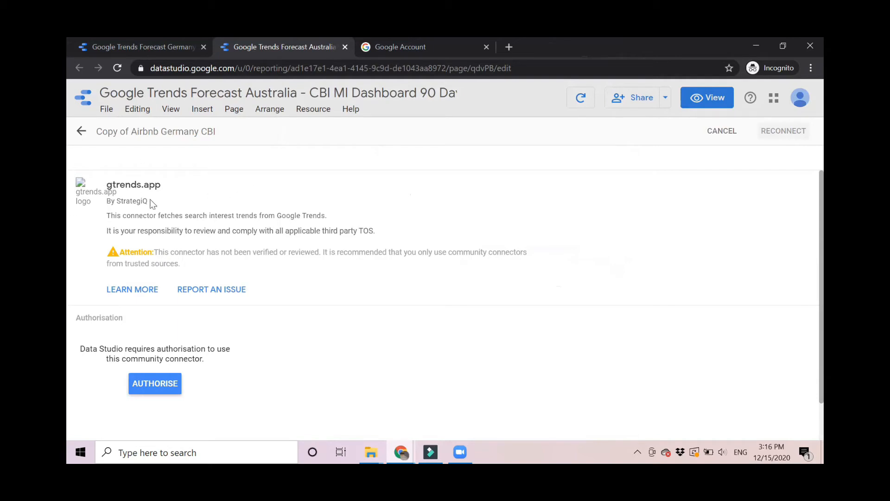
# Authorise the gtrends.app connector with the Google account and allow external service access.
pyautogui.click(143, 390)
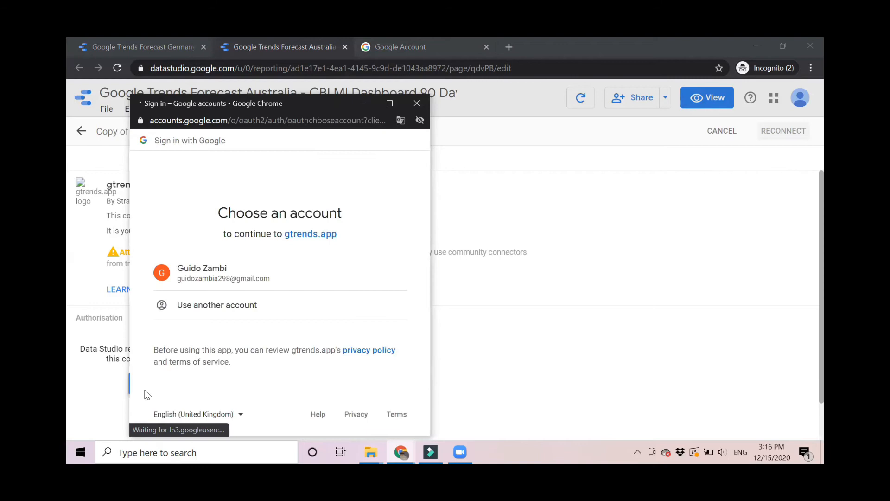
pyautogui.click(200, 281)
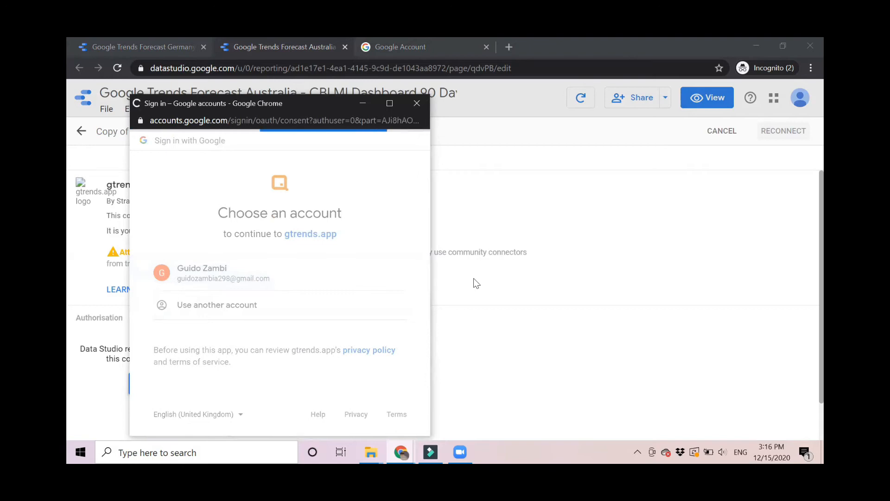
pyautogui.scroll(-2, 243, 269)
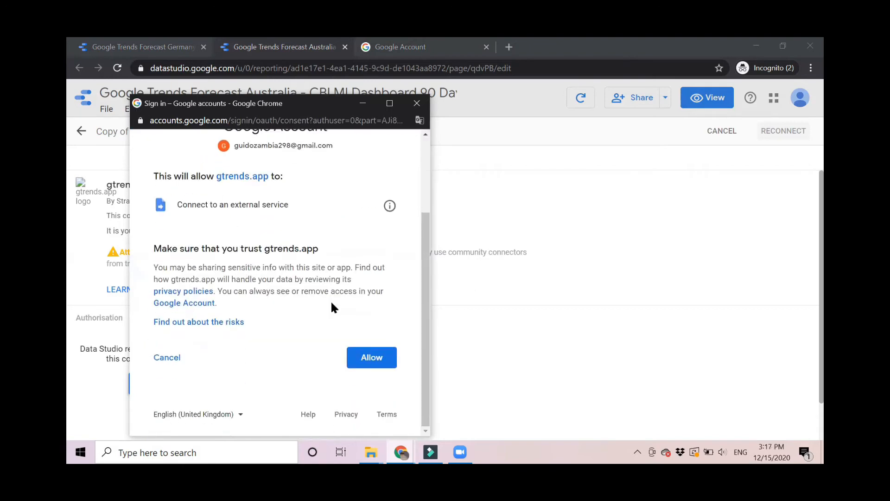
pyautogui.click(372, 357)
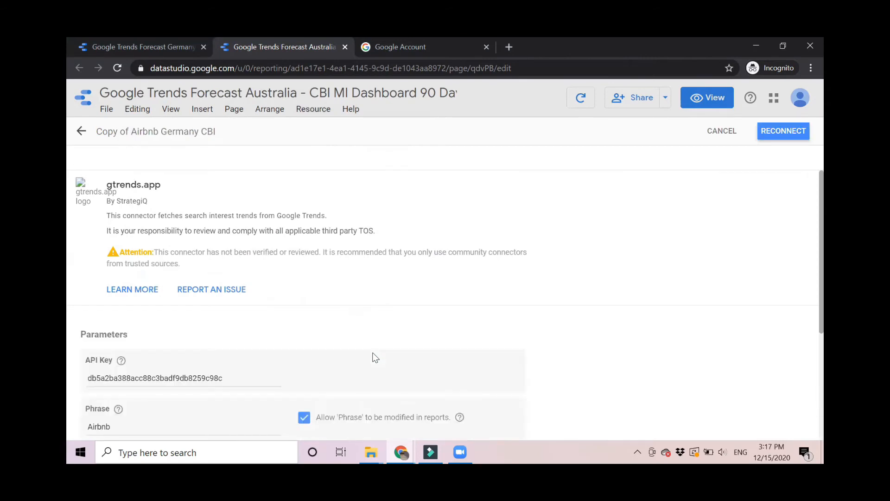
# Change the Phrase parameter from Airbnb to Holiday Home.
pyautogui.scroll(-2, 375, 357)
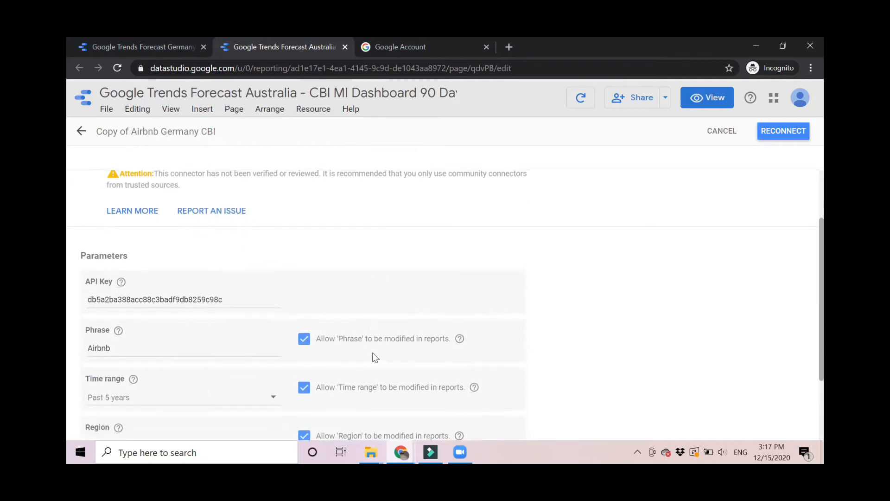
pyautogui.click(129, 345)
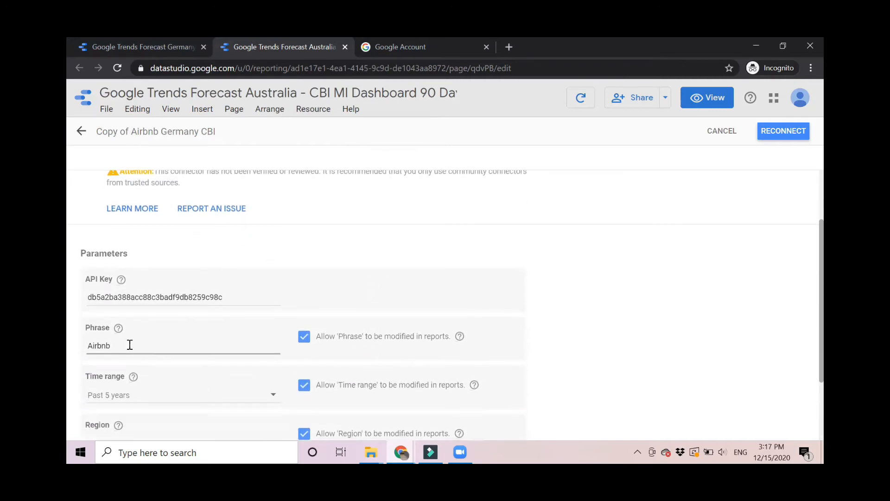
pyautogui.press('BackSpace')
pyautogui.press('BackSpace')
pyautogui.write('Holiday G')
# Set Region to Australia and reconnect, declining the parameter sharing prompt.
pyautogui.scroll(-2, 149, 353)
pyautogui.click(109, 384)
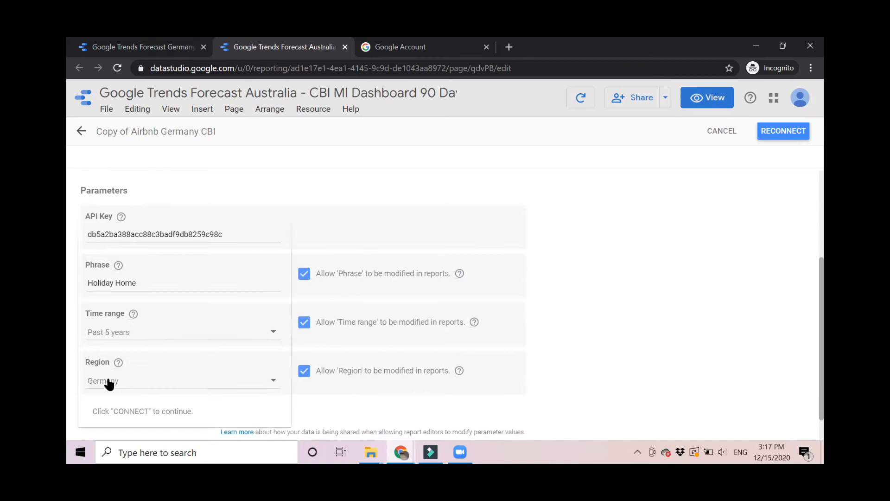
pyautogui.press('u')
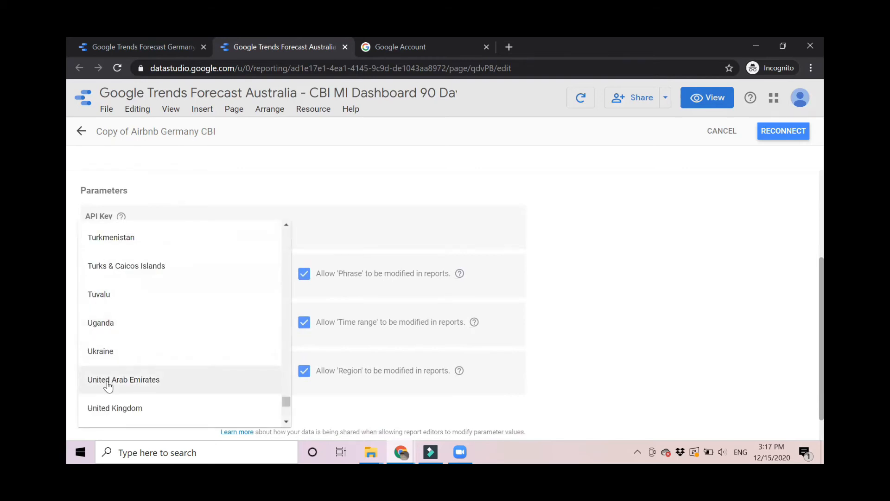
pyautogui.press('a')
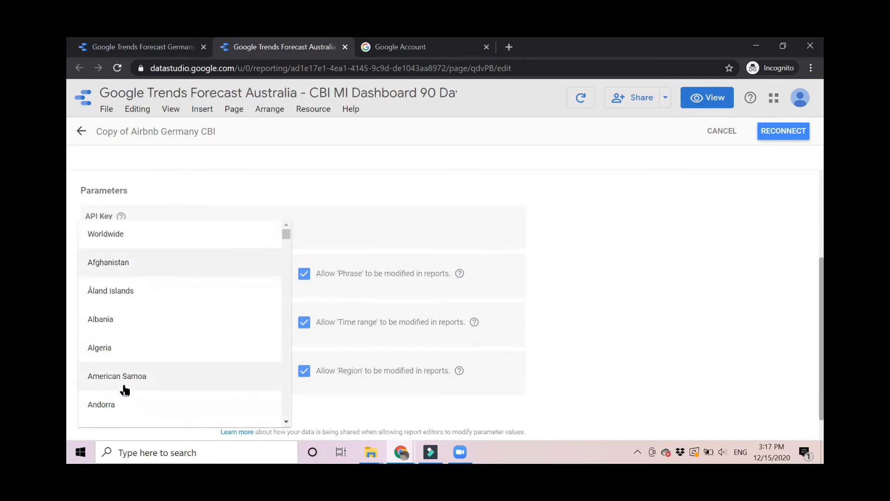
pyautogui.press('u')
pyautogui.click(130, 328)
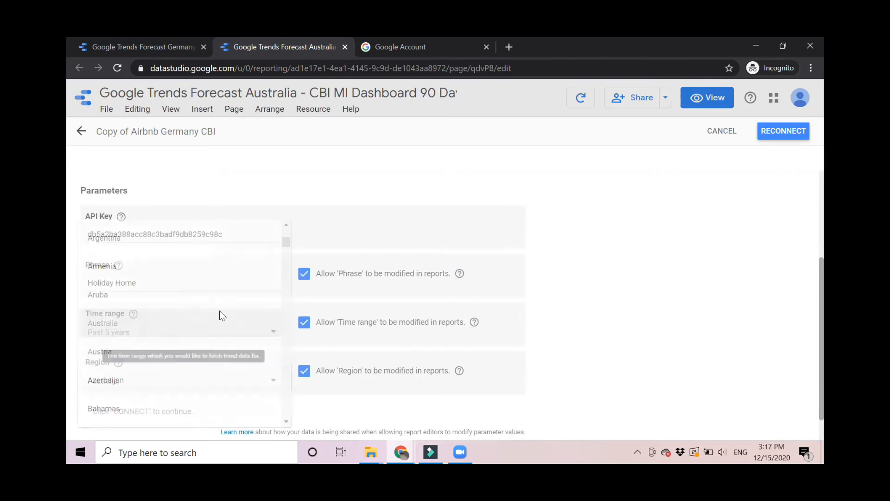
pyautogui.click(770, 135)
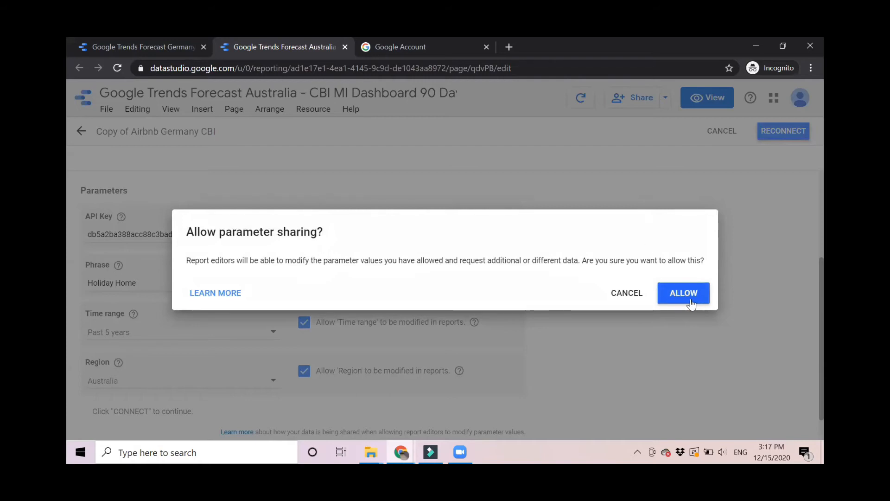
pyautogui.click(636, 299)
# Rename the data source to 'Holiday Home Australia CBI'.
pyautogui.click(137, 130)
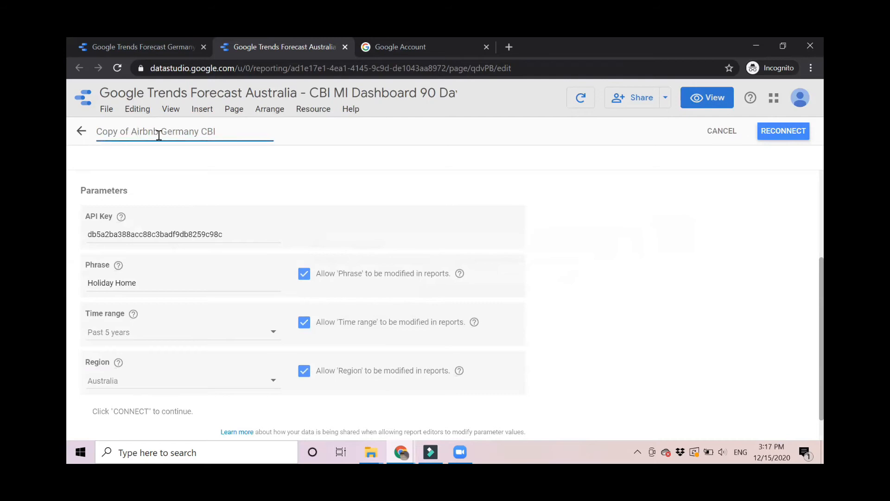
pyautogui.press('BackSpace')
pyautogui.press('BackSpace')
pyautogui.press('BackSpace')
pyautogui.press('BackSpace')
pyautogui.press('BackSpace')
pyautogui.press('BackSpace')
pyautogui.press('BackSpace')
pyautogui.press('BackSpace')
pyautogui.press('BackSpace')
pyautogui.press('BackSpace')
pyautogui.press('BackSpace')
pyautogui.press('BackSpace')
pyautogui.press('BackSpace')
pyautogui.press('BackSpace')
pyautogui.press('BackSpace')
pyautogui.write('Holiday Home')
pyautogui.press('Delete')
pyautogui.press('Delete')
pyautogui.press('Delete')
pyautogui.press('Delete')
pyautogui.press('Delete')
pyautogui.press('Delete')
pyautogui.press('Delete')
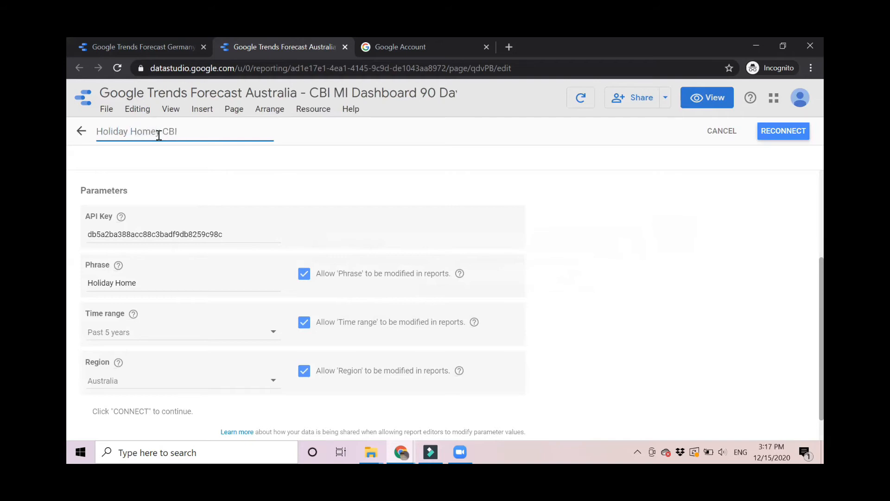
pyautogui.write('Australia')
# Reconnect the source with parameter sharing allowed and apply the configuration change.
pyautogui.click(787, 136)
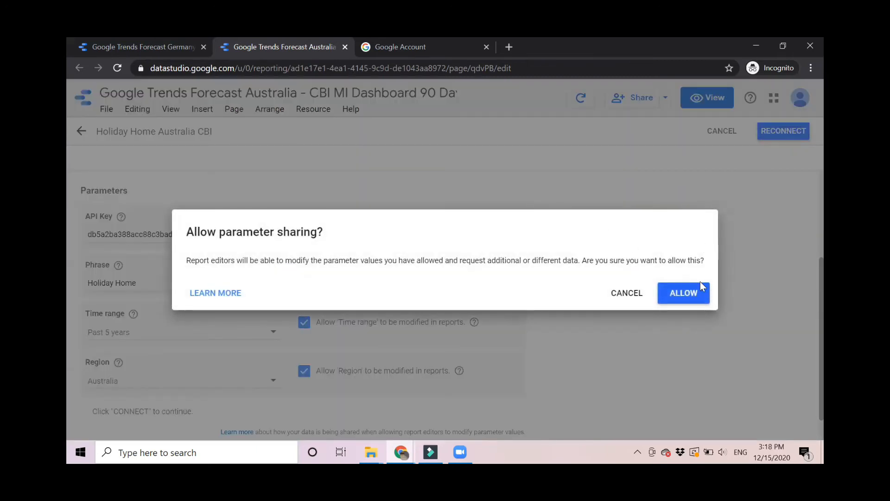
pyautogui.click(685, 302)
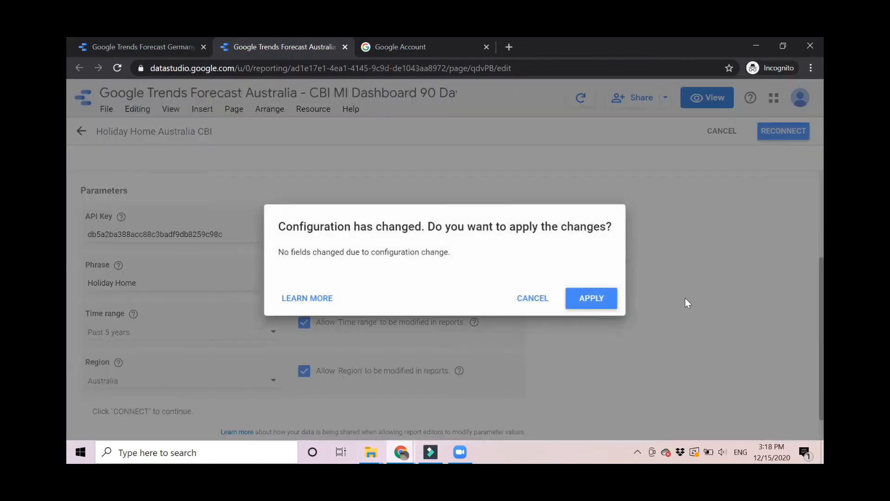
pyautogui.click(595, 301)
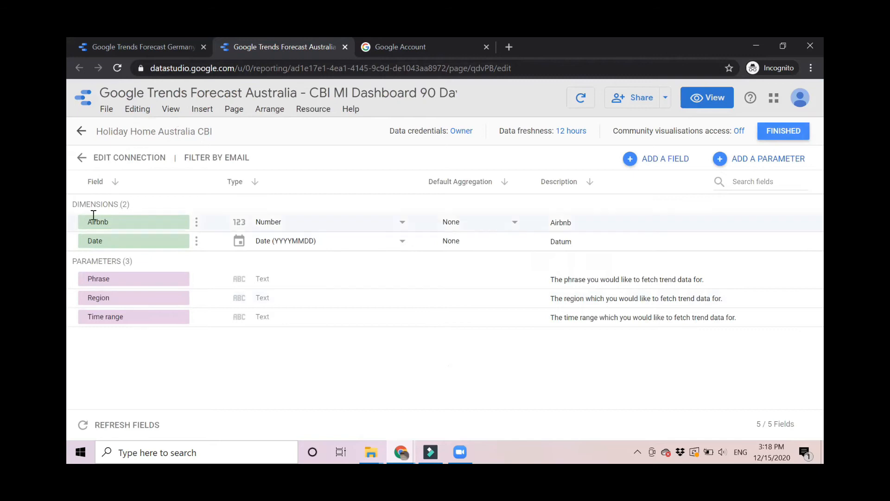
# Rename the Airbnb field to Holiday Home with description Holiday Home, then finish editing.
pyautogui.click(121, 220)
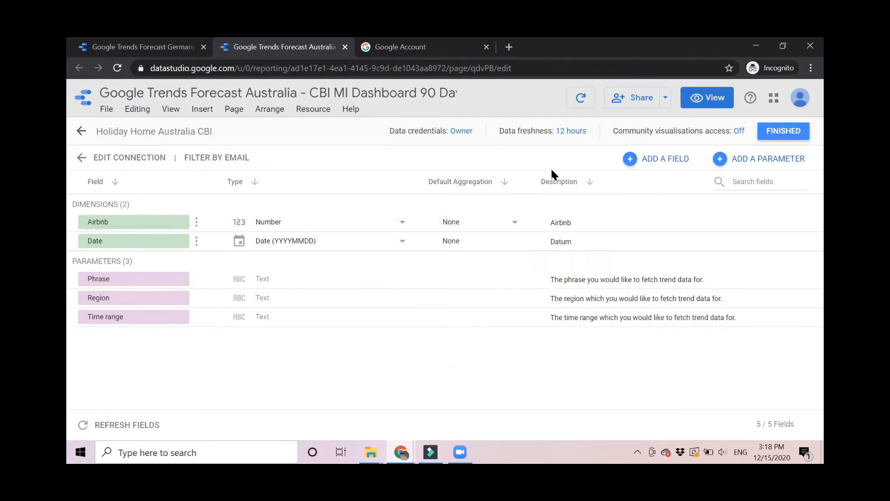
pyautogui.click(578, 225)
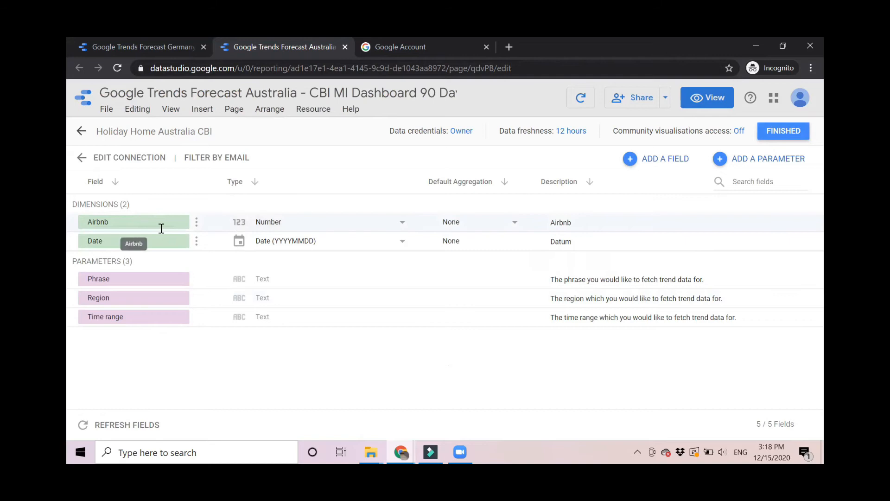
pyautogui.click(129, 222)
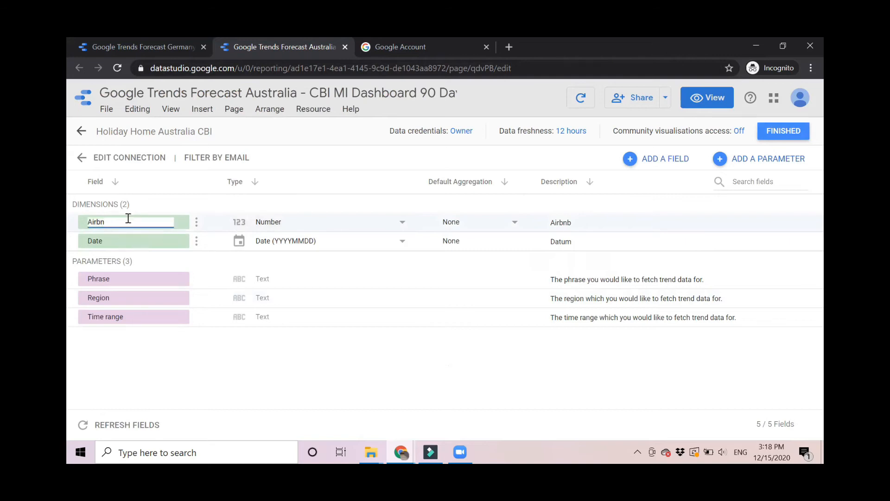
pyautogui.press('BackSpace')
pyautogui.press('BackSpace')
pyautogui.press('BackSpace')
pyautogui.press('BackSpace')
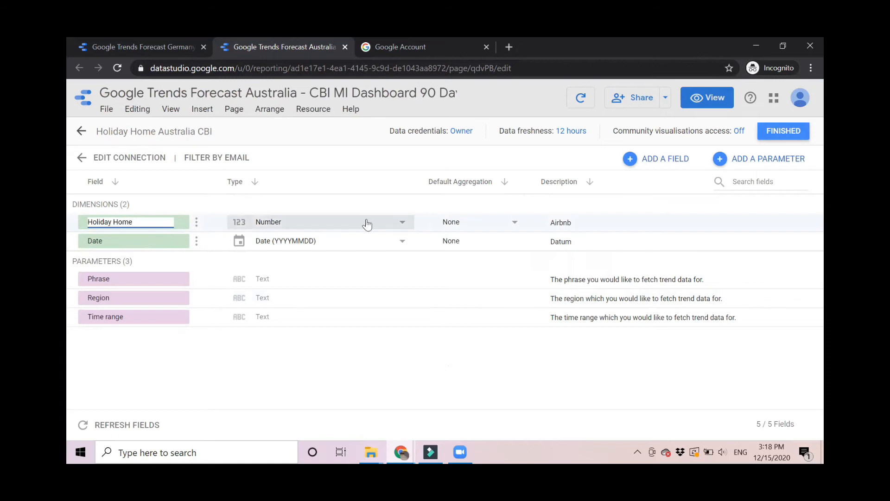
pyautogui.click(588, 218)
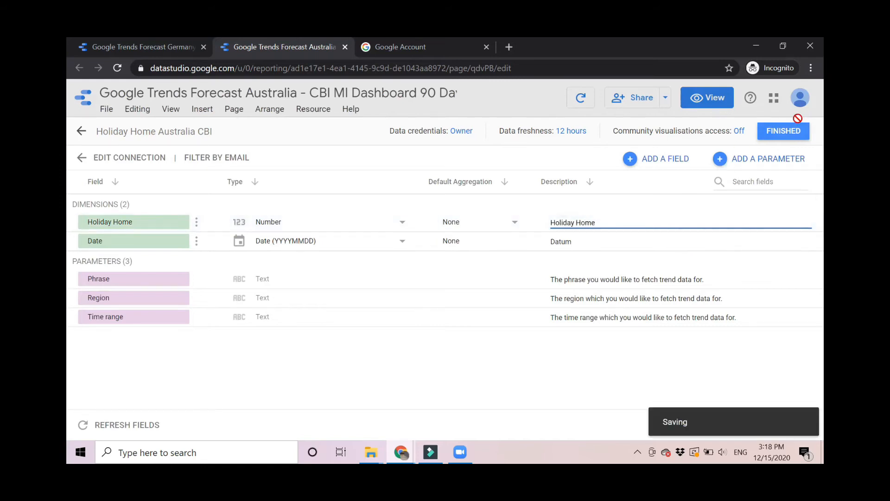
pyautogui.click(783, 132)
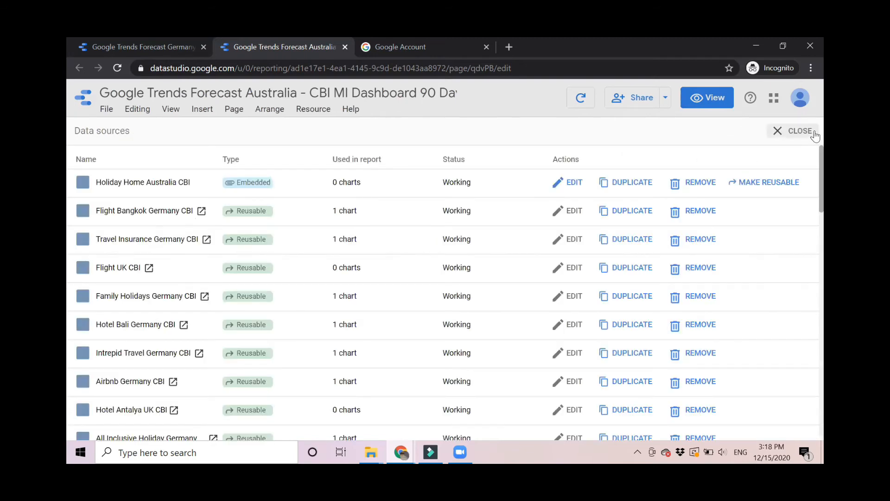
# Replace the Airbnb line chart's data source with Holiday Home Australia CBI.
pyautogui.click(798, 132)
pyautogui.click(431, 203)
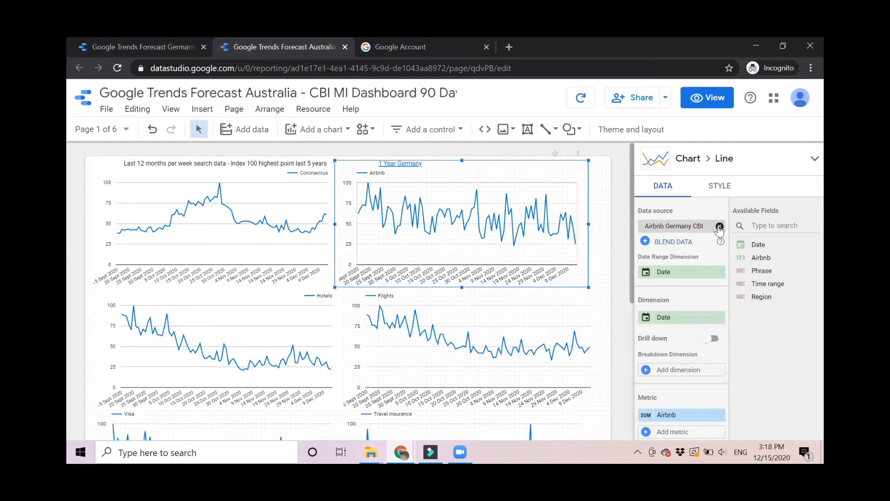
pyautogui.click(719, 227)
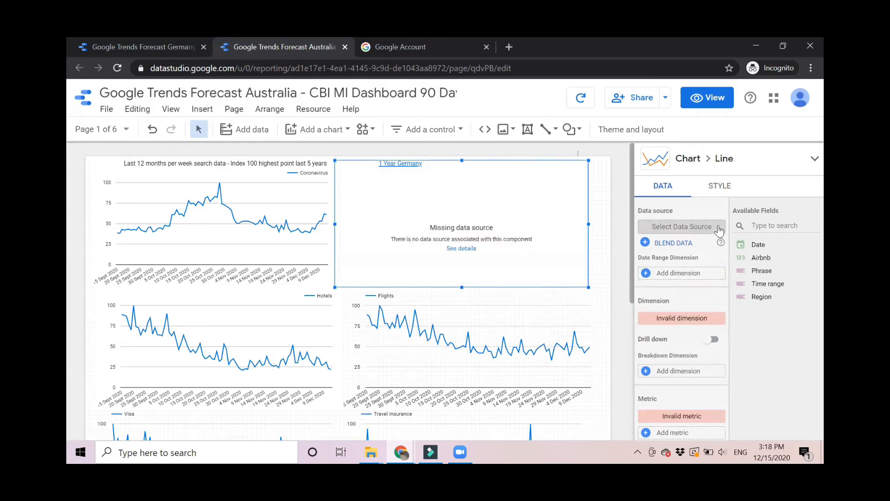
pyautogui.click(670, 226)
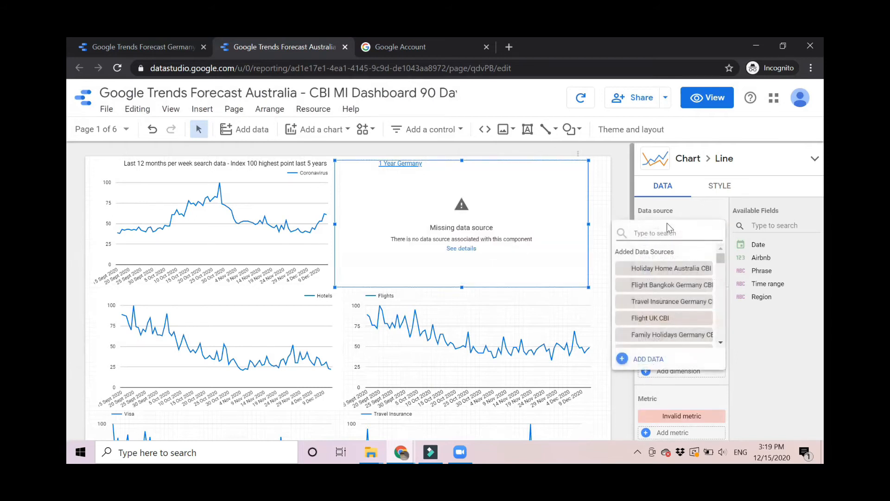
pyautogui.click(653, 269)
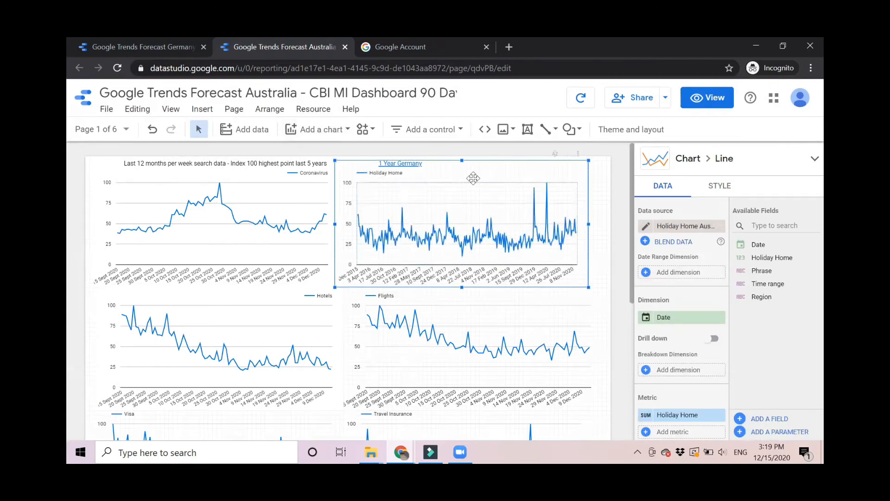
pyautogui.click(675, 276)
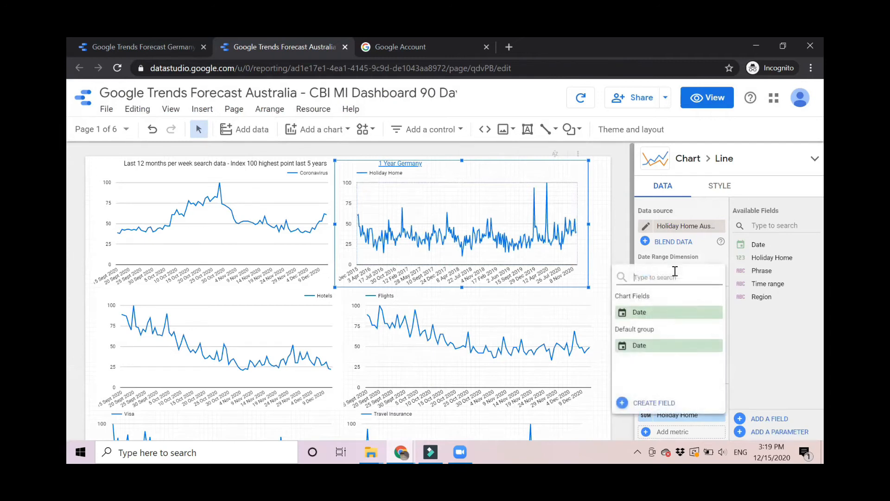
# Use Date as the Holiday Home chart's date range dimension and review its default date range.
pyautogui.click(639, 313)
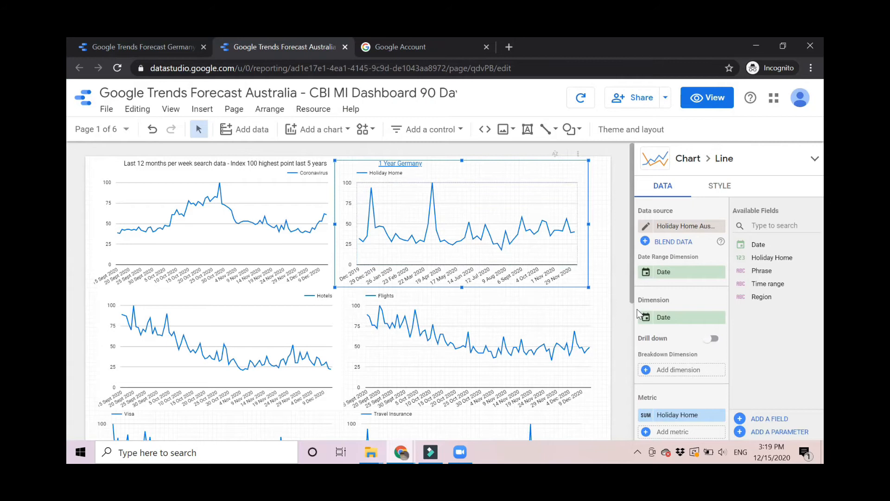
pyautogui.scroll(-1, 629, 275)
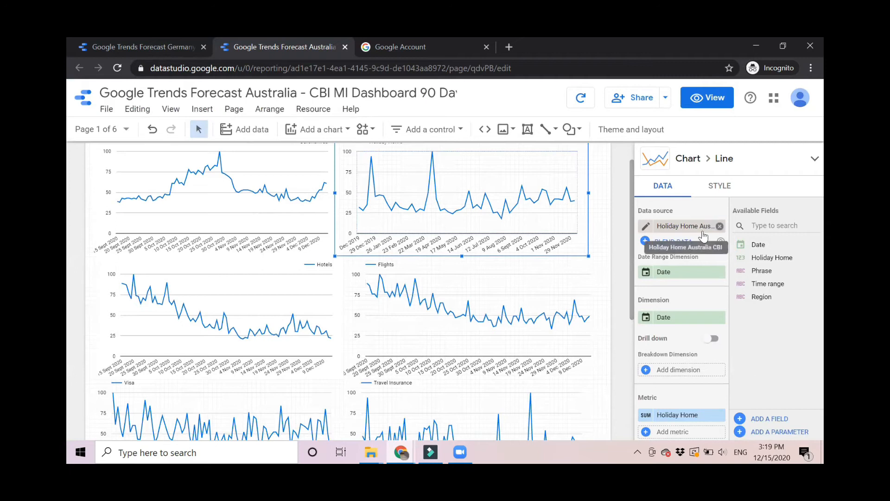
pyautogui.scroll(-3, 695, 234)
pyautogui.scroll(-5, 702, 232)
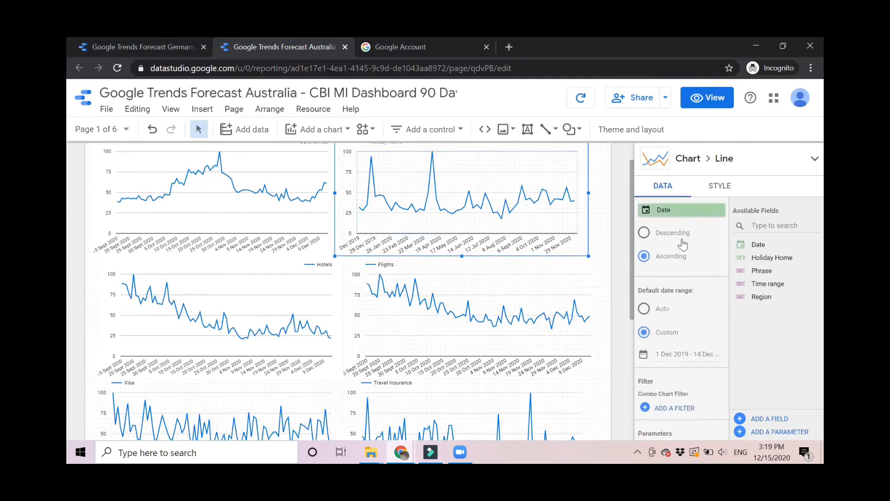
pyautogui.scroll(8, 681, 274)
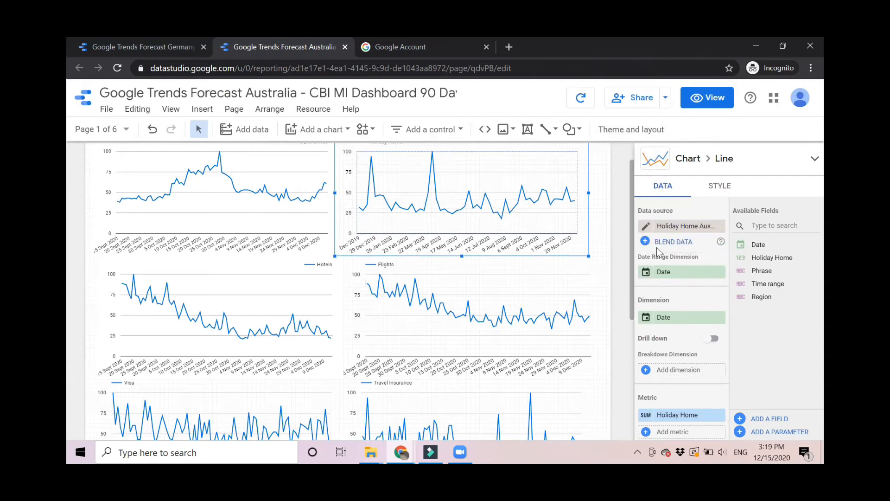
pyautogui.click(718, 197)
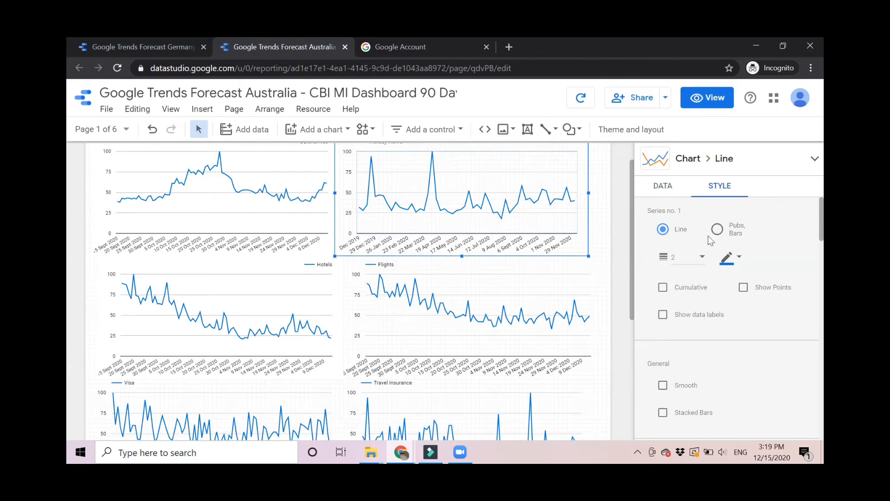
pyautogui.click(663, 187)
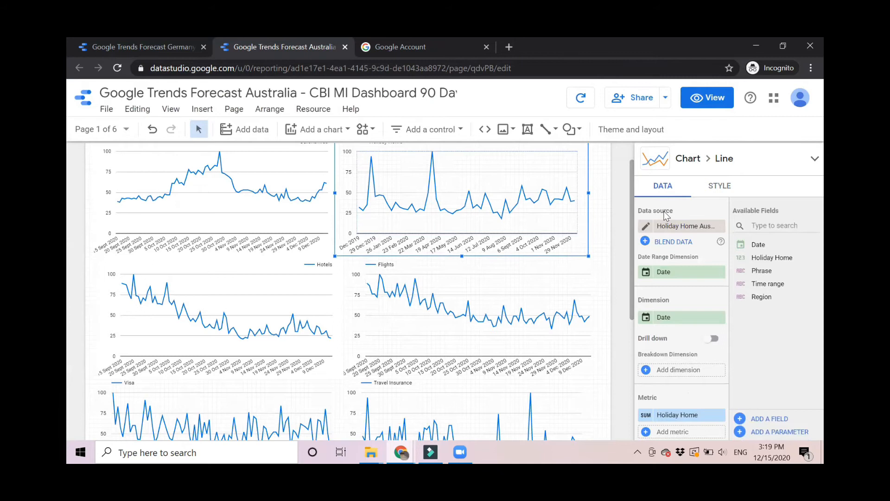
pyautogui.scroll(-2, 669, 389)
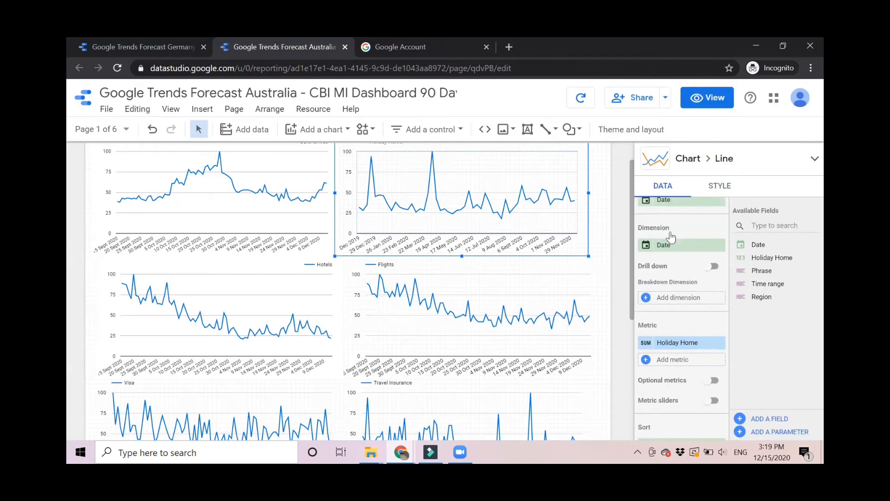
pyautogui.scroll(-7, 670, 232)
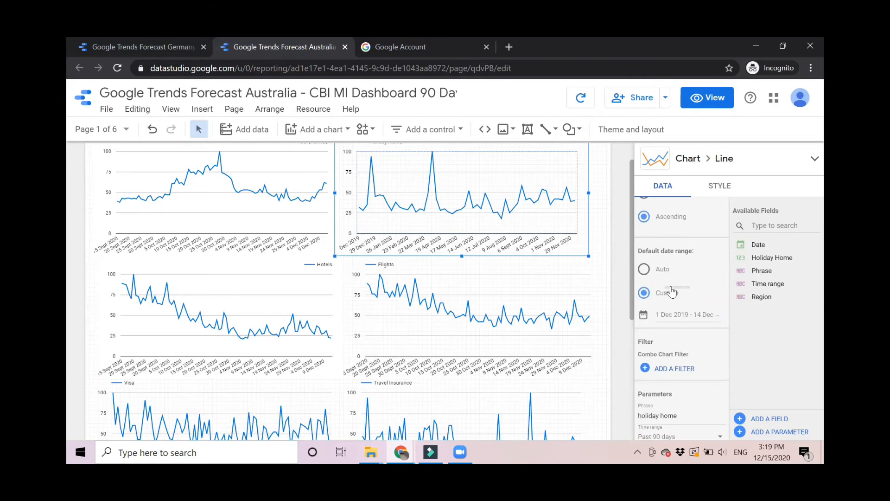
# Change the custom default date range start from 12 to 24 months back.
pyautogui.click(677, 318)
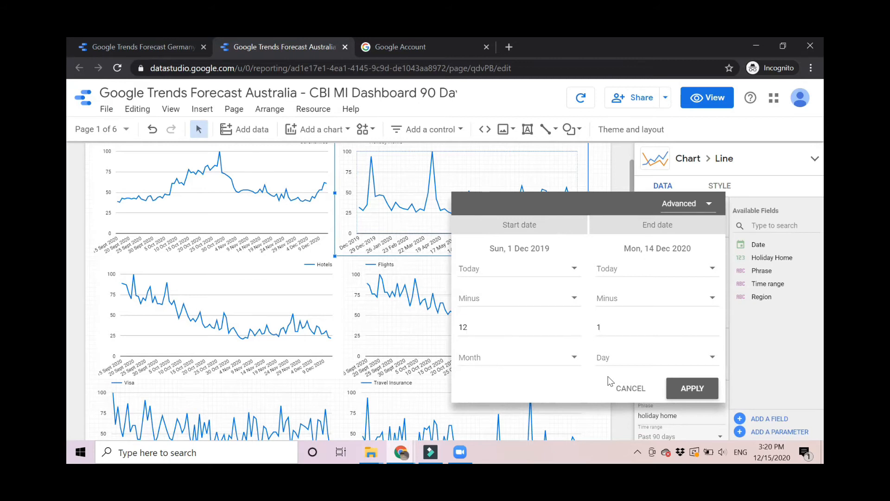
pyautogui.click(489, 331)
pyautogui.press('BackSpace')
pyautogui.press('BackSpace')
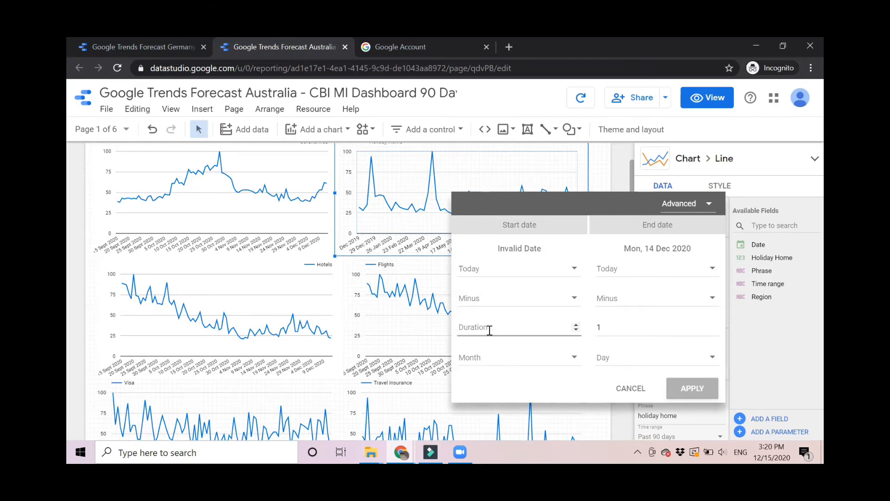
pyautogui.write('24')
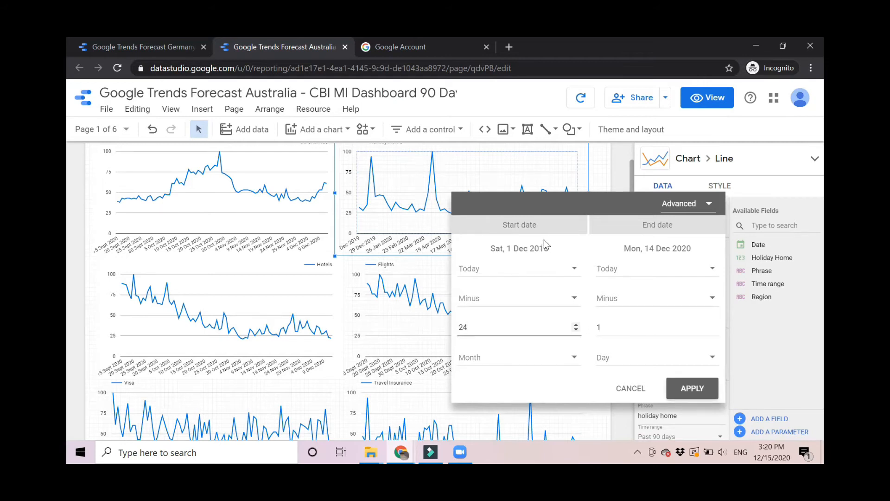
pyautogui.click(696, 388)
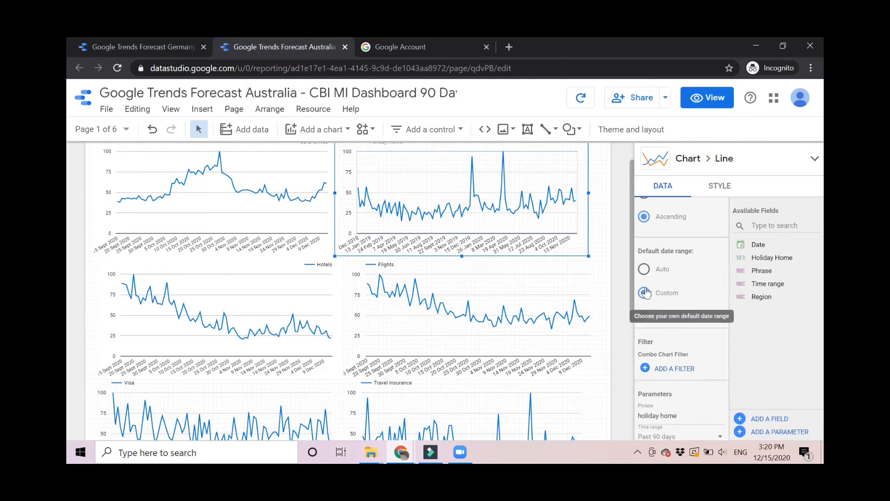
pyautogui.scroll(1, 626, 239)
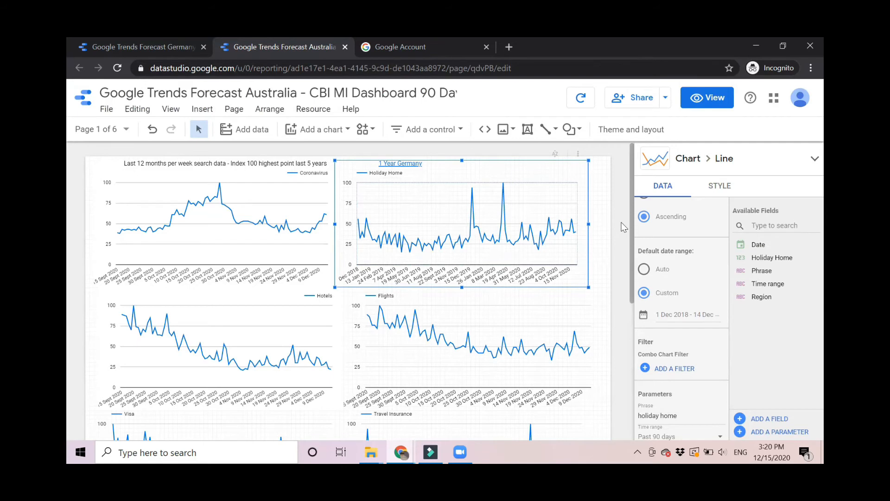
pyautogui.scroll(-1, 603, 235)
pyautogui.scroll(1, 602, 235)
pyautogui.scroll(-1, 605, 257)
pyautogui.scroll(1, 604, 236)
pyautogui.scroll(-5, 606, 240)
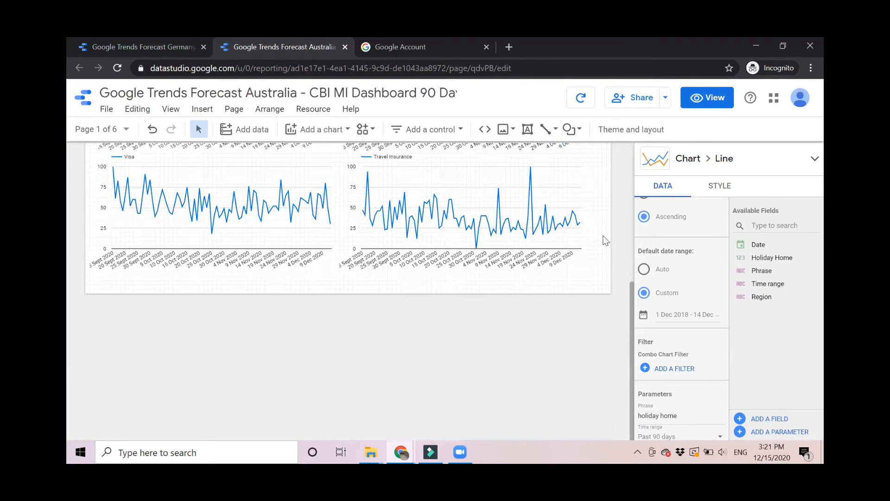
pyautogui.scroll(5, 604, 236)
pyautogui.scroll(-5, 434, 211)
pyautogui.scroll(5, 431, 212)
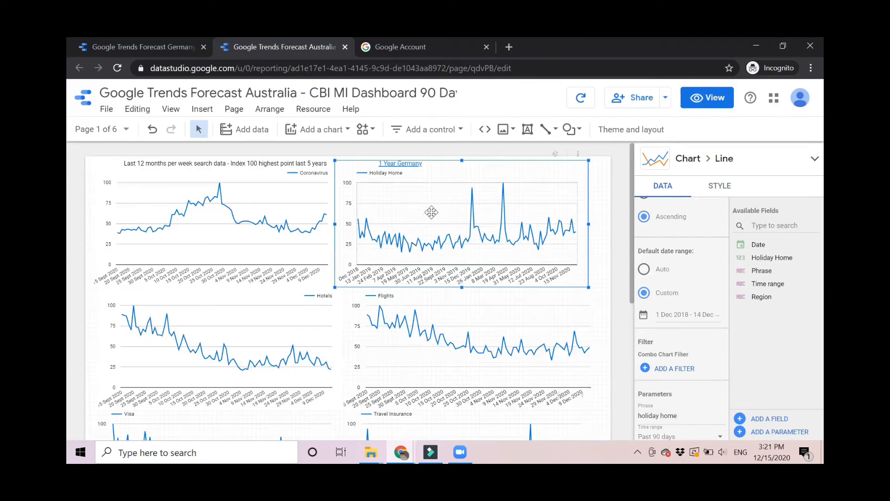
# Set the Coronavirus chart's Region parameter to Australia.
pyautogui.click(270, 204)
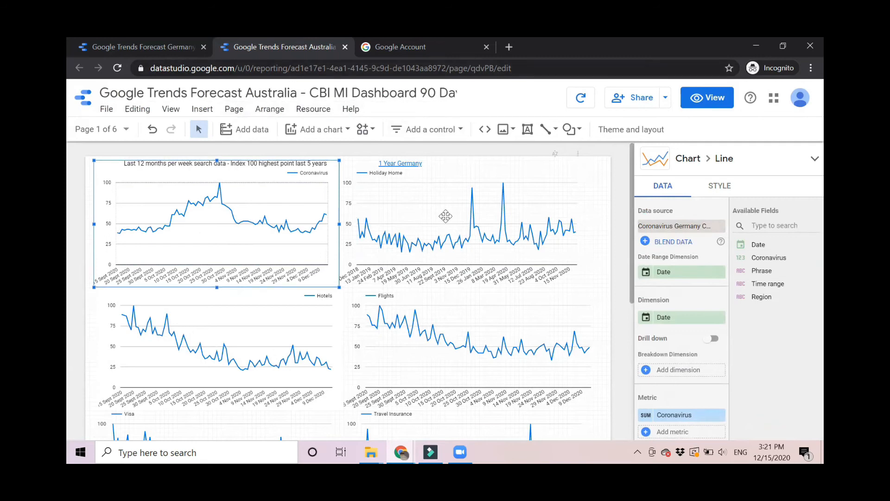
pyautogui.scroll(-5, 455, 209)
pyautogui.scroll(5, 457, 212)
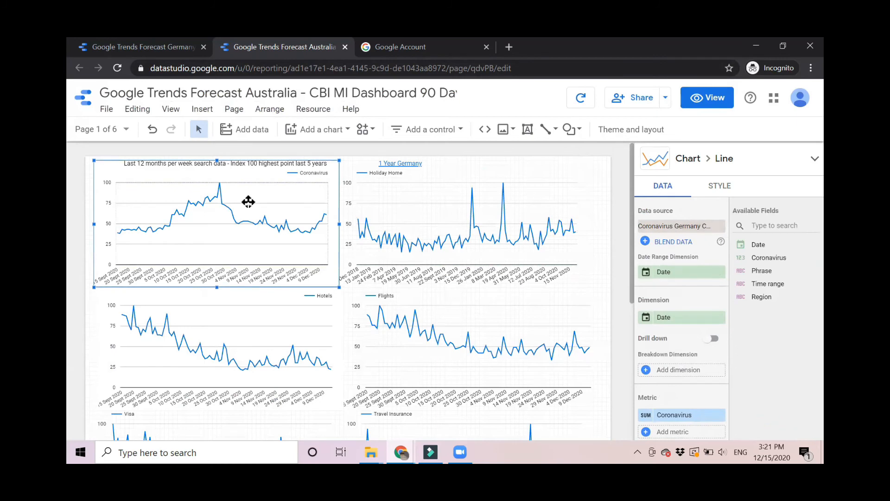
pyautogui.scroll(-5, 687, 251)
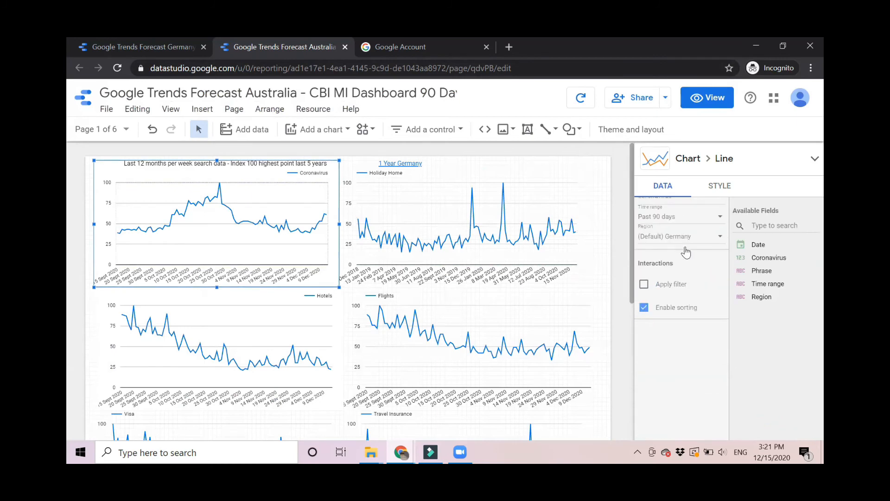
pyautogui.scroll(2, 686, 253)
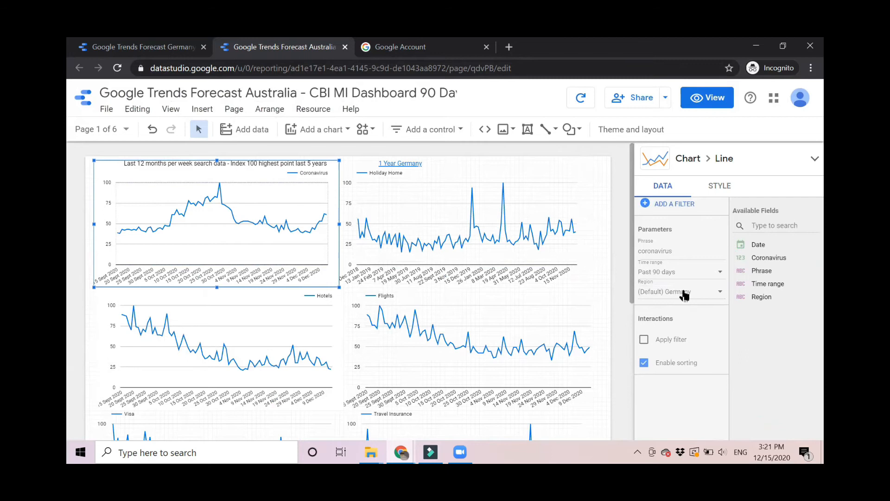
pyautogui.click(684, 293)
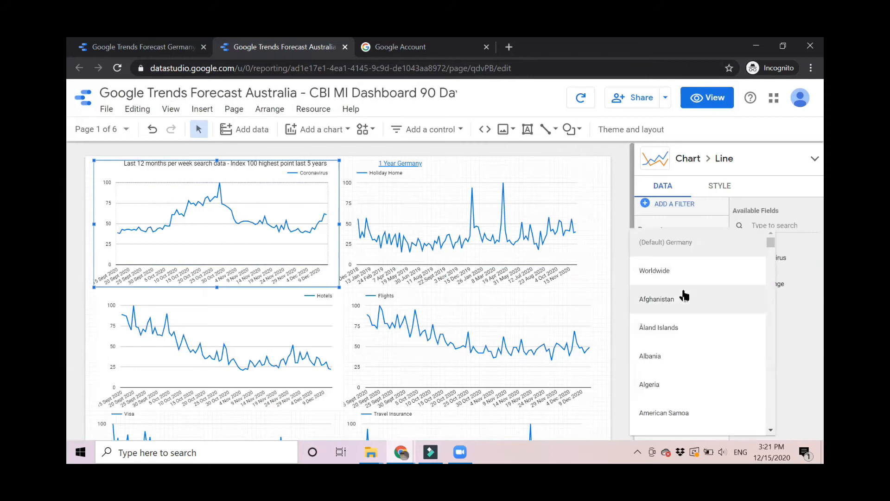
pyautogui.scroll(-4, 647, 404)
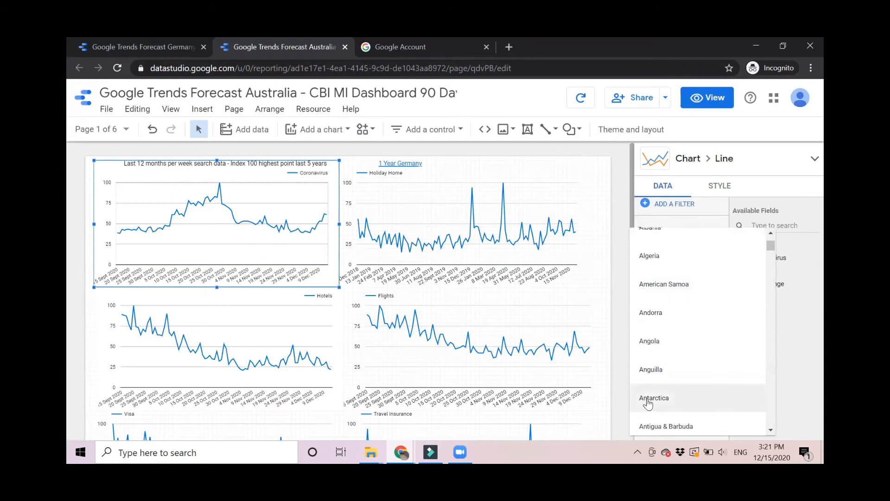
pyautogui.scroll(-3, 648, 404)
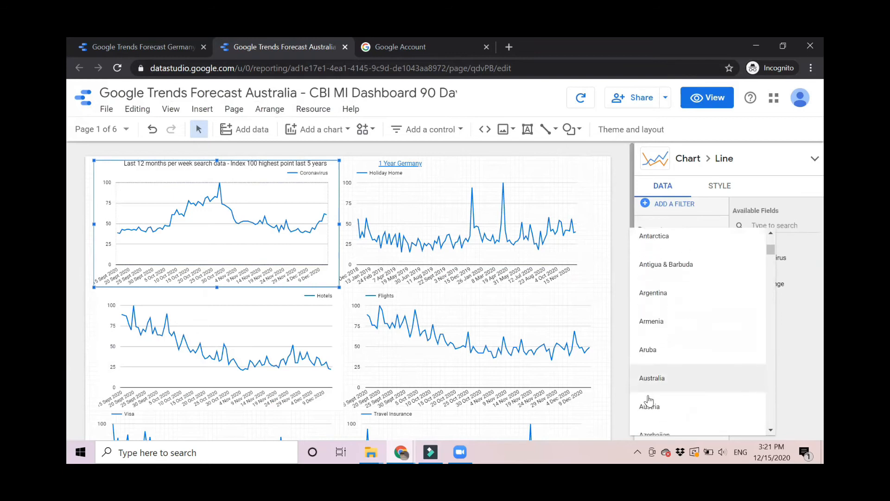
pyautogui.click(651, 378)
# Set the Hotels chart's Region parameter to Australia.
pyautogui.click(223, 337)
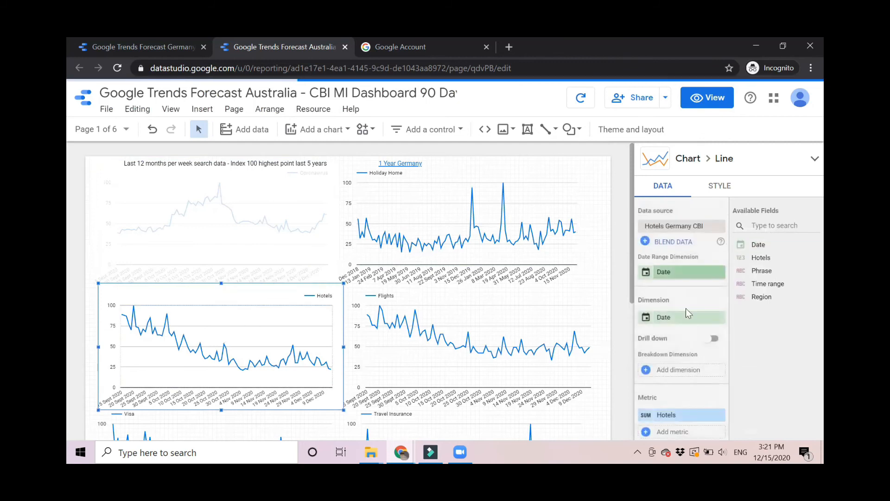
pyautogui.scroll(-10, 698, 332)
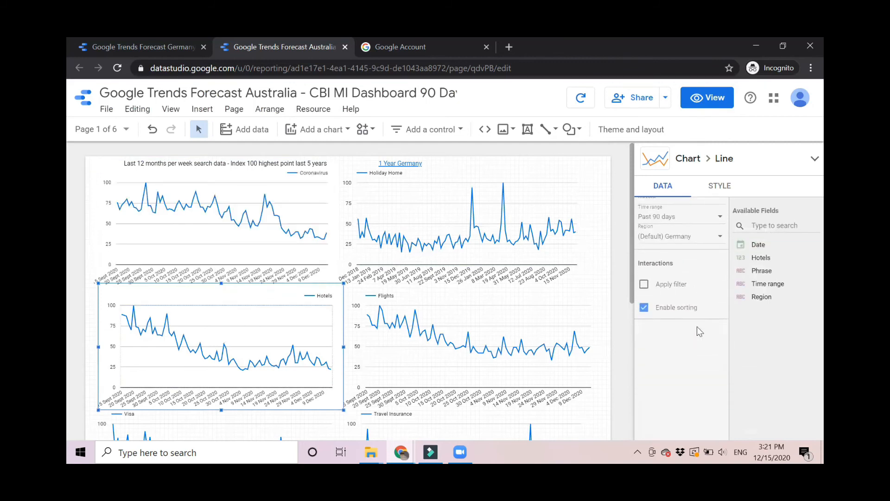
pyautogui.click(695, 240)
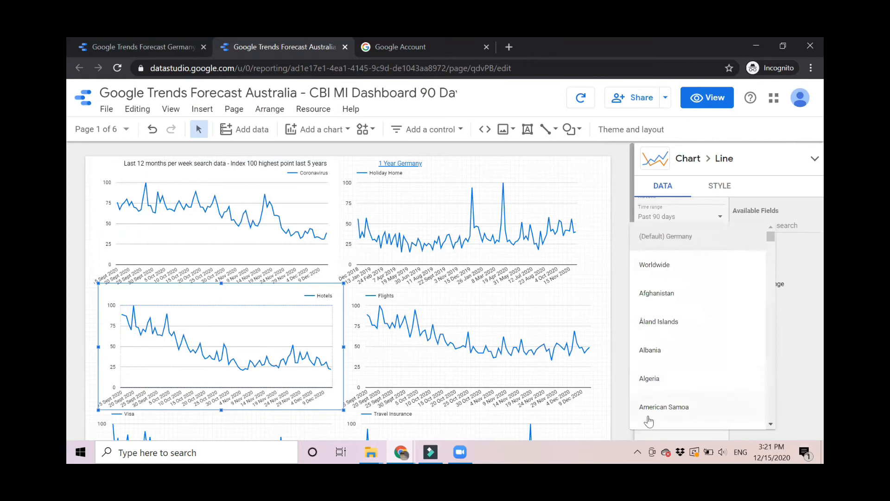
pyautogui.scroll(-4, 659, 380)
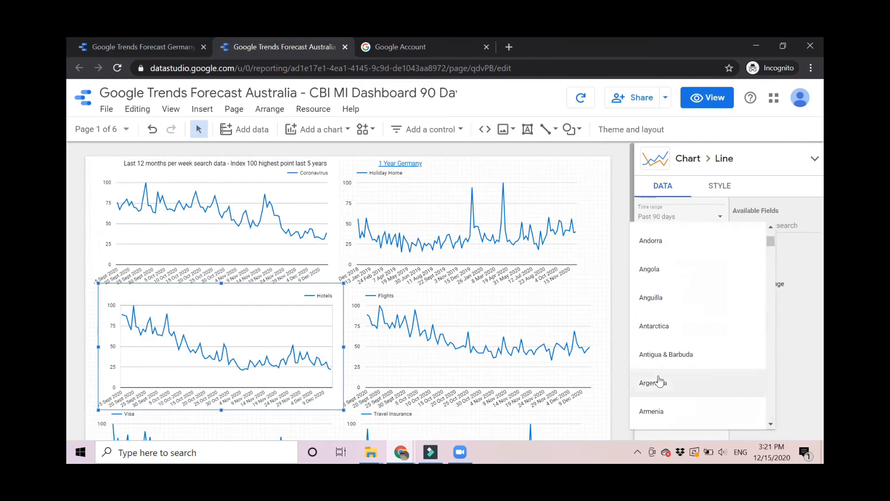
pyautogui.scroll(-3, 686, 412)
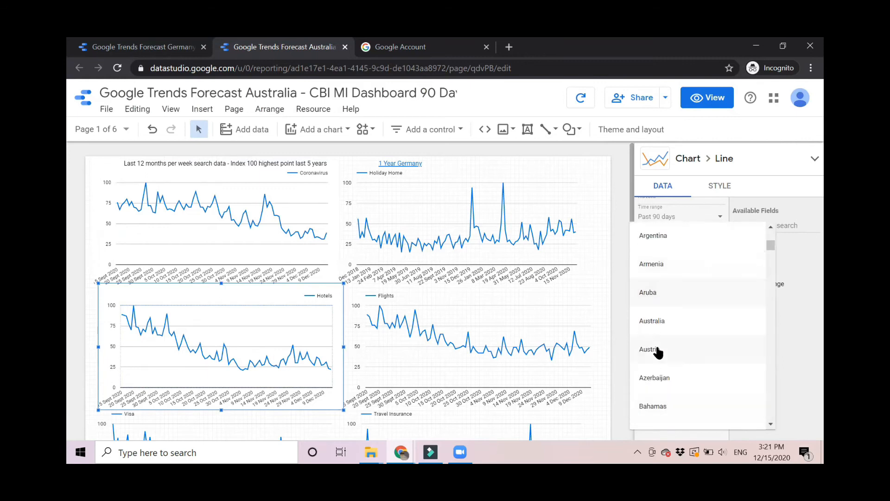
pyautogui.click(665, 330)
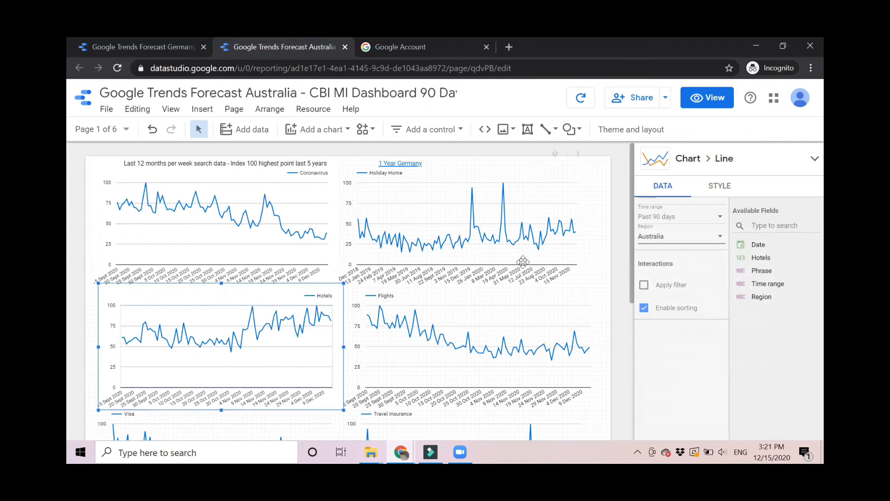
pyautogui.click(462, 230)
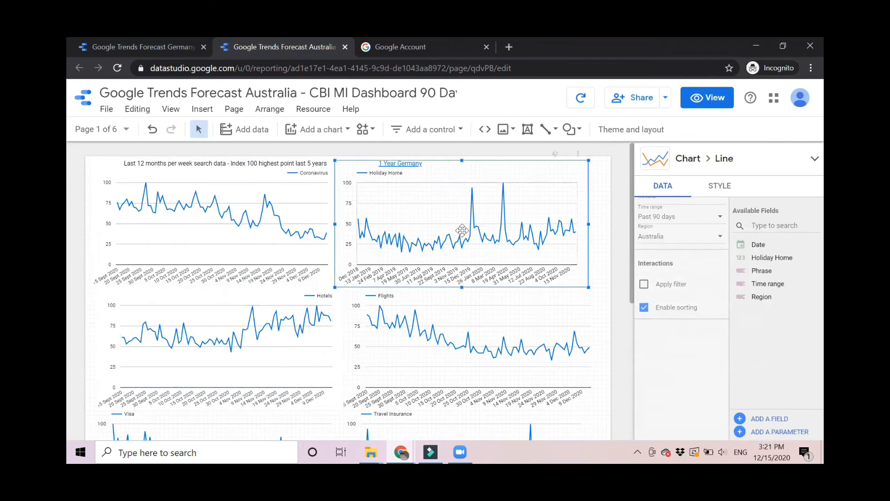
# Go to the Page 8 - Travel Companies page of the report.
pyautogui.click(116, 134)
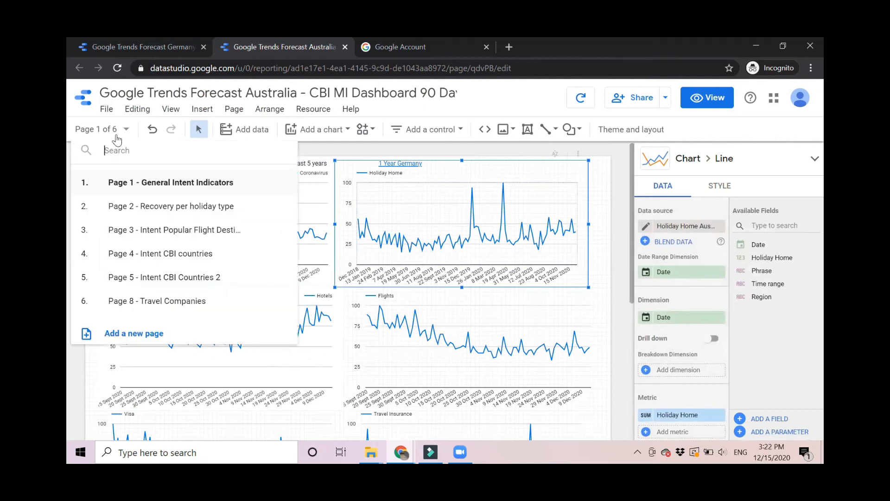
pyautogui.click(165, 302)
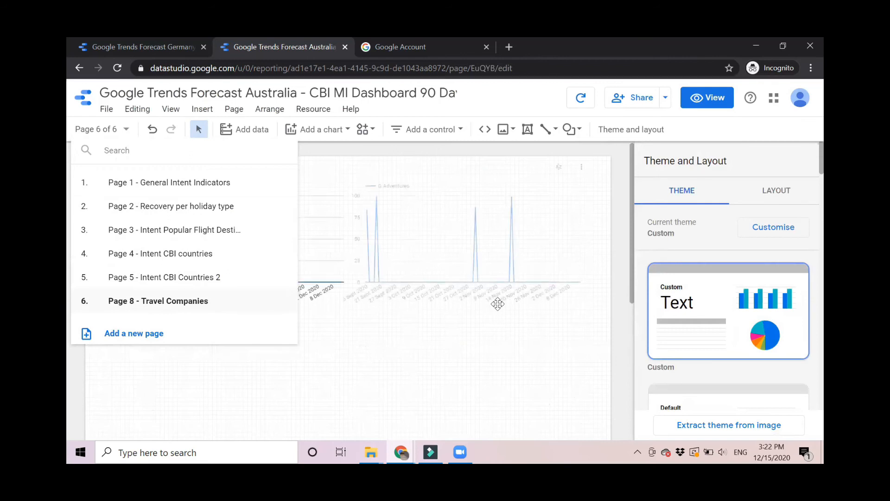
pyautogui.click(417, 347)
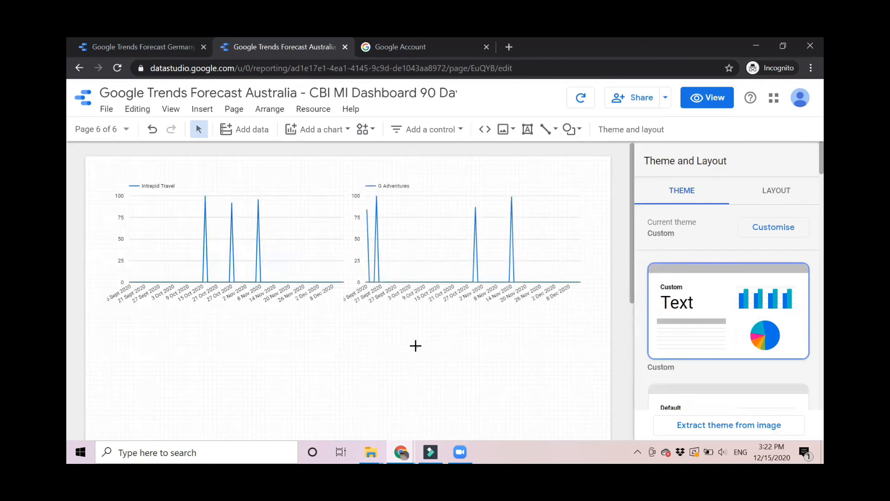
# Copy and paste the Intrepid Travel chart, moving the copy below the existing charts.
pyautogui.click(213, 253)
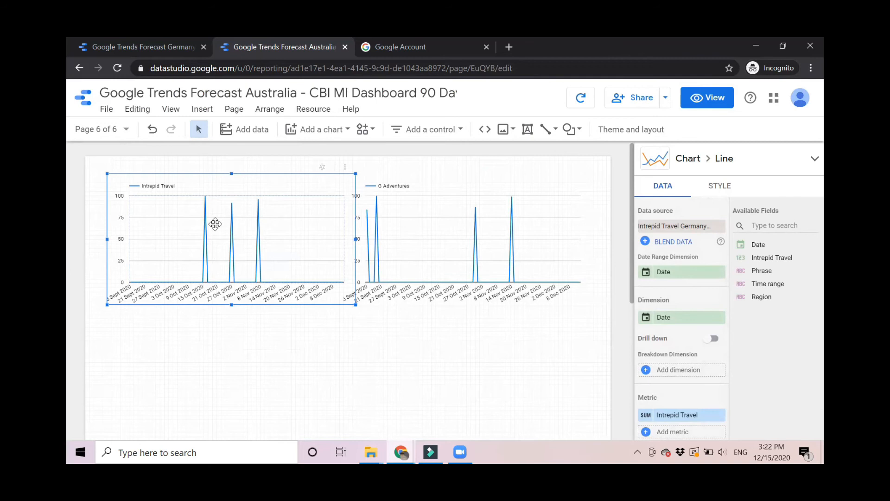
pyautogui.click(137, 109)
pyautogui.click(144, 190)
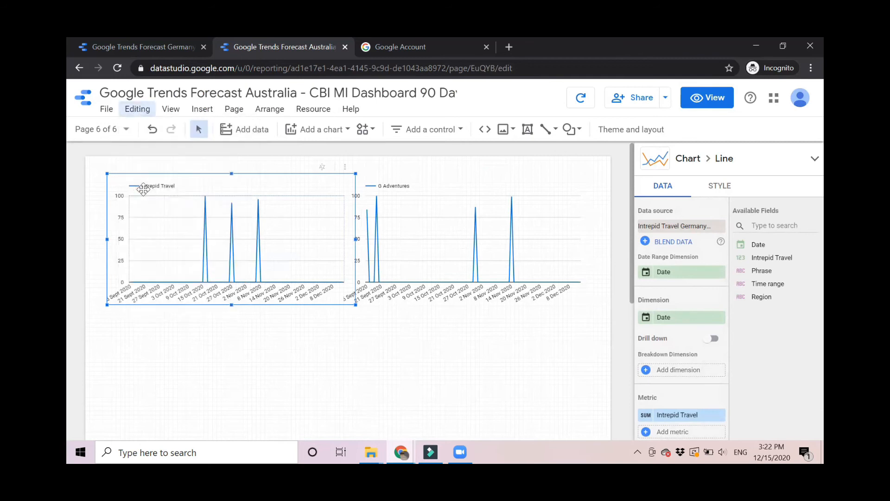
pyautogui.click(125, 348)
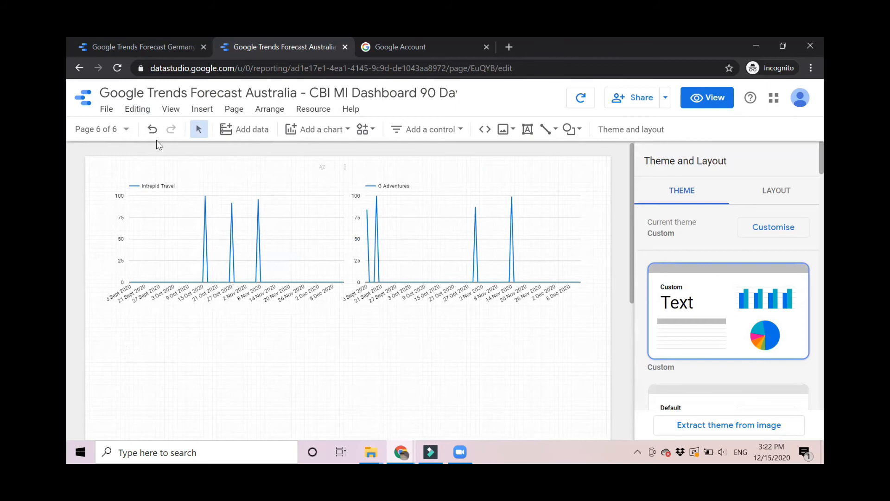
pyautogui.click(137, 109)
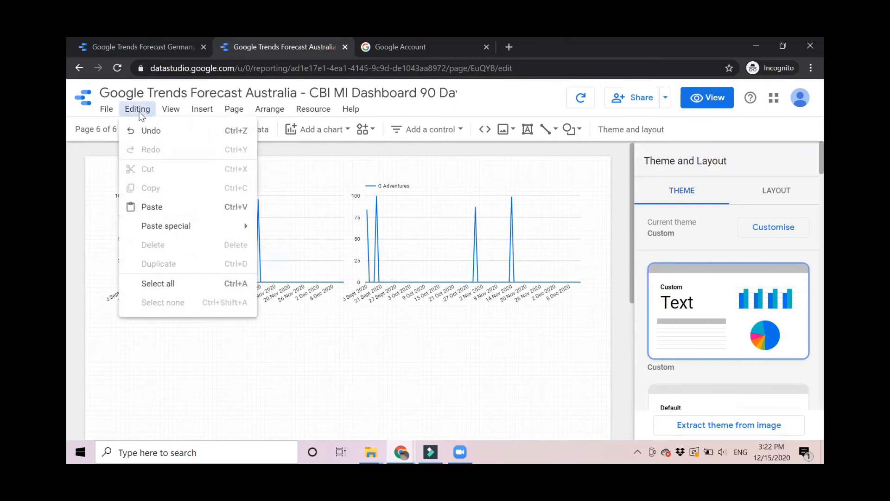
pyautogui.click(151, 210)
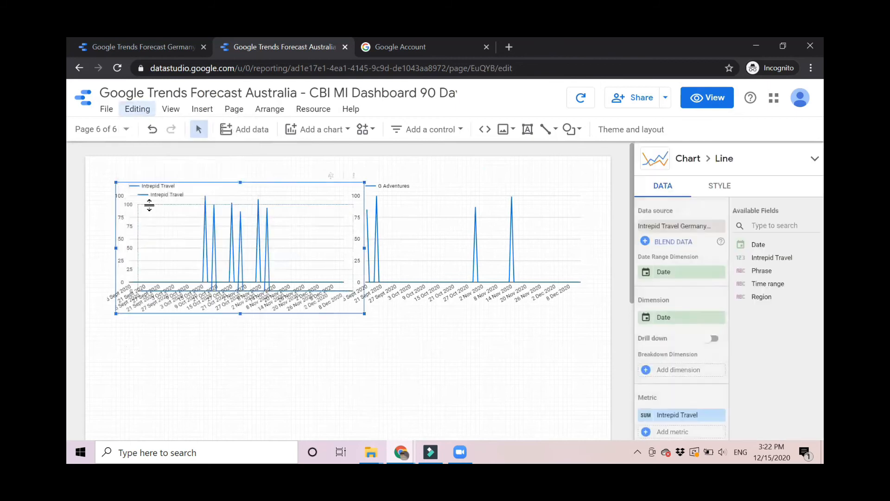
pyautogui.press('Left')
pyautogui.press('Down')
pyautogui.press('Down')
pyautogui.press('Down')
pyautogui.press('Down')
pyautogui.press('Down')
pyautogui.press('Down')
pyautogui.press('Down')
pyautogui.press('Down')
pyautogui.press('Down')
pyautogui.press('Down')
pyautogui.press('Down')
pyautogui.press('Down')
pyautogui.press('Down')
pyautogui.press('Down')
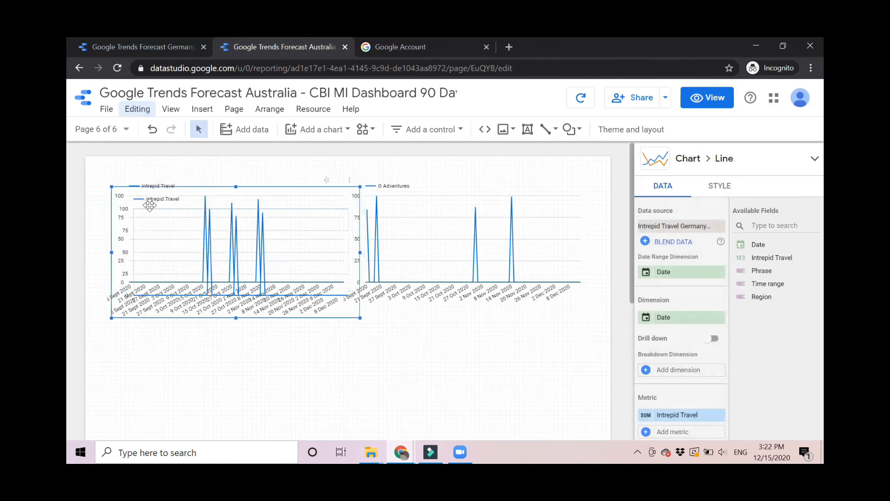
pyautogui.press('Down')
pyautogui.press('Down')
pyautogui.press('Down')
pyautogui.press('Down')
pyautogui.press('Down')
pyautogui.press('Down')
pyautogui.press('Down')
pyautogui.press('Down')
pyautogui.press('Down')
pyautogui.press('Down')
pyautogui.press('Down')
pyautogui.press('Down')
pyautogui.press('Down')
pyautogui.press('Down')
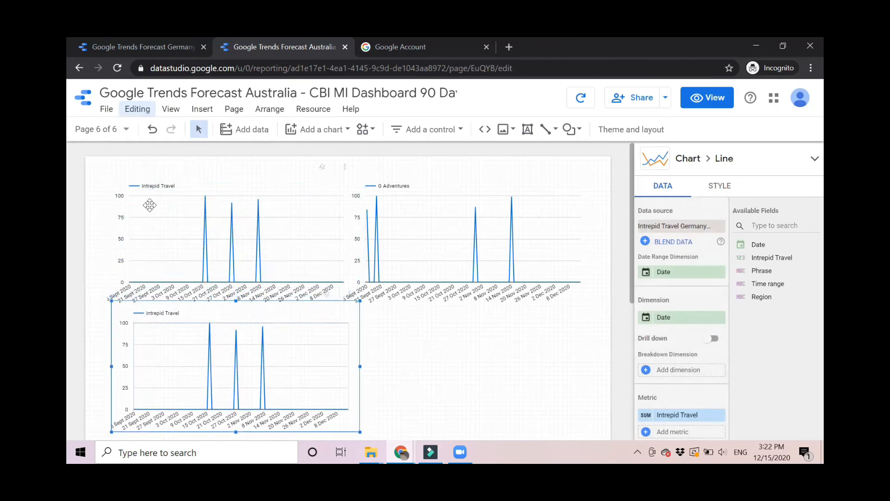
pyautogui.press('Left')
pyautogui.press('Down')
pyautogui.press('Down')
pyautogui.press('Down')
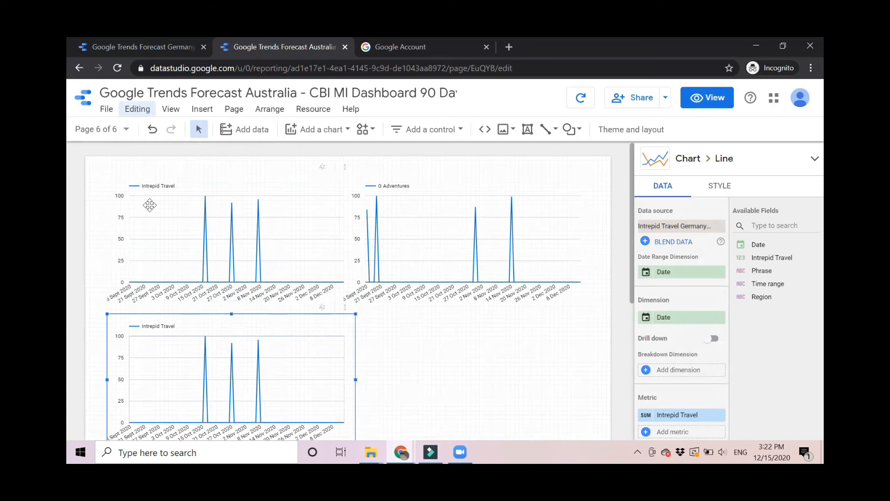
pyautogui.scroll(-1, 383, 327)
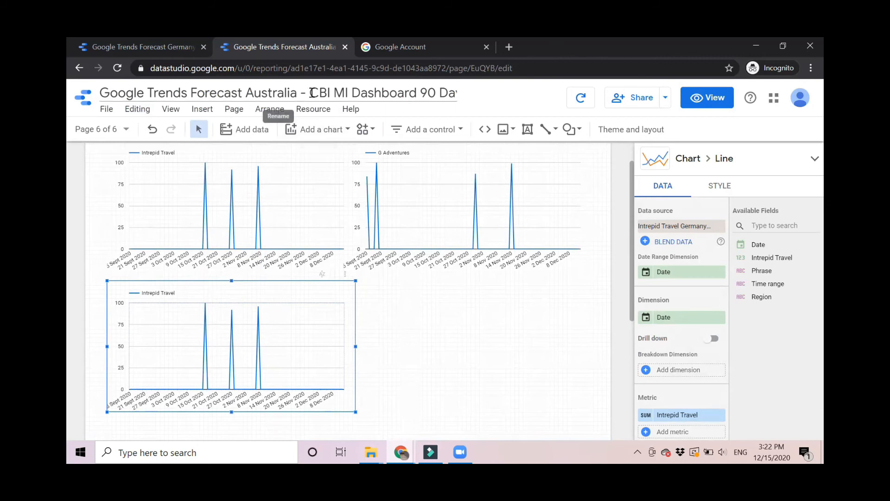
# In the report's data sources, find Intrepid Travel Germany CBI and duplicate it.
pyautogui.click(311, 108)
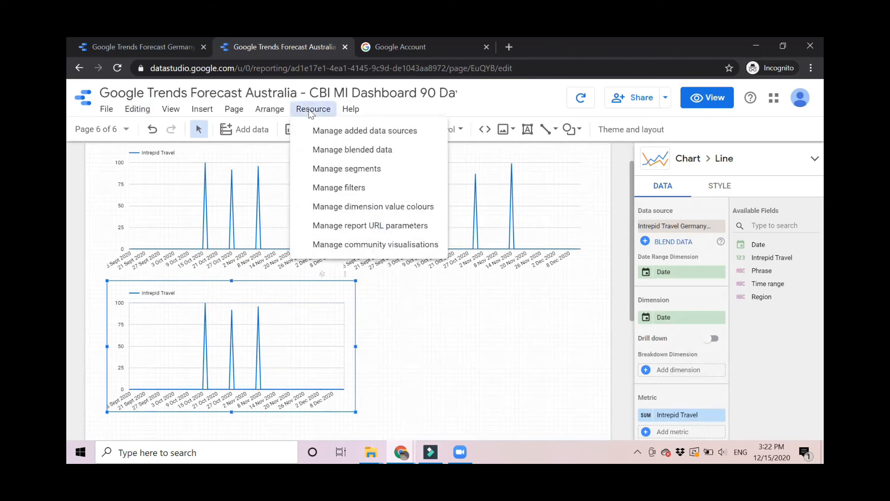
pyautogui.click(337, 131)
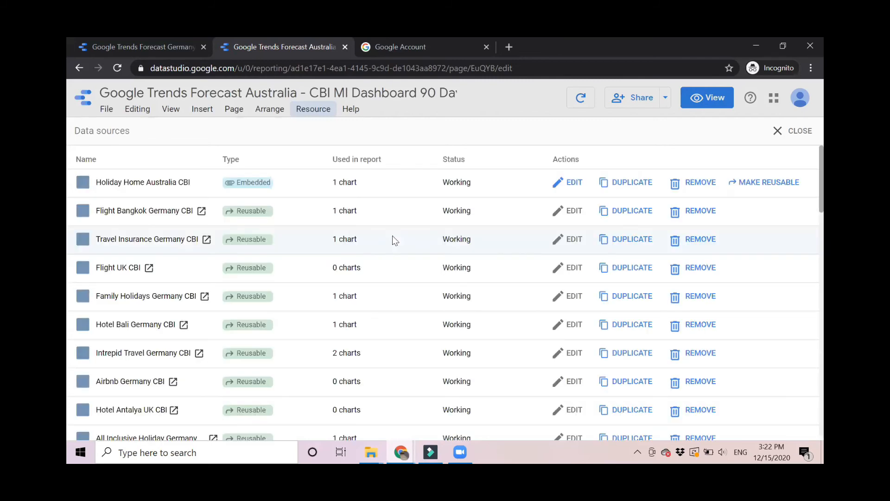
pyautogui.scroll(-9, 128, 310)
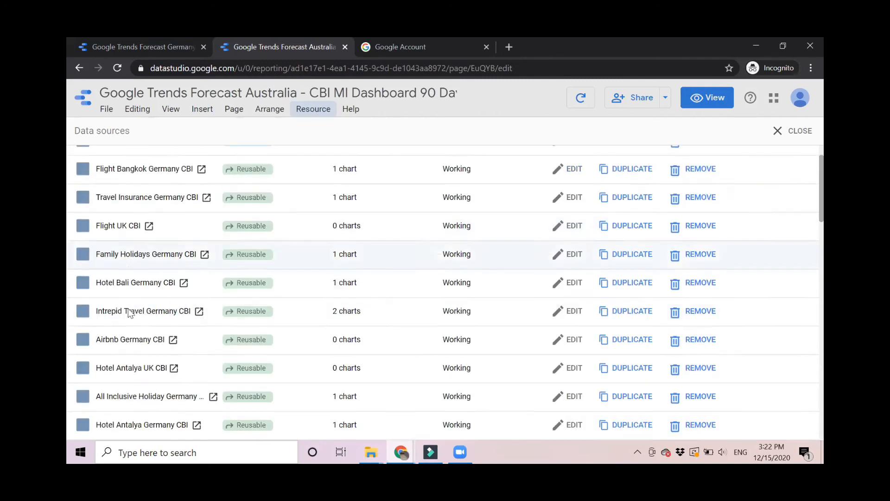
pyautogui.scroll(-5, 129, 313)
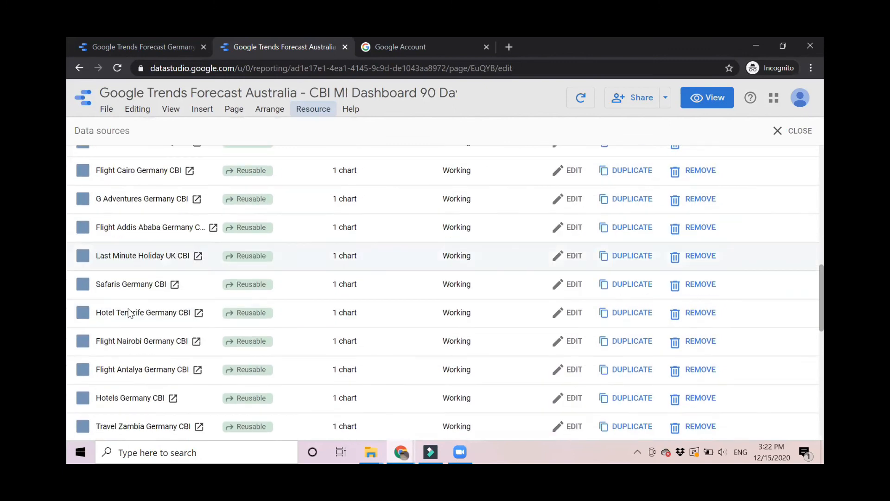
pyautogui.scroll(-6, 128, 310)
pyautogui.scroll(14, 129, 309)
pyautogui.scroll(4, 128, 309)
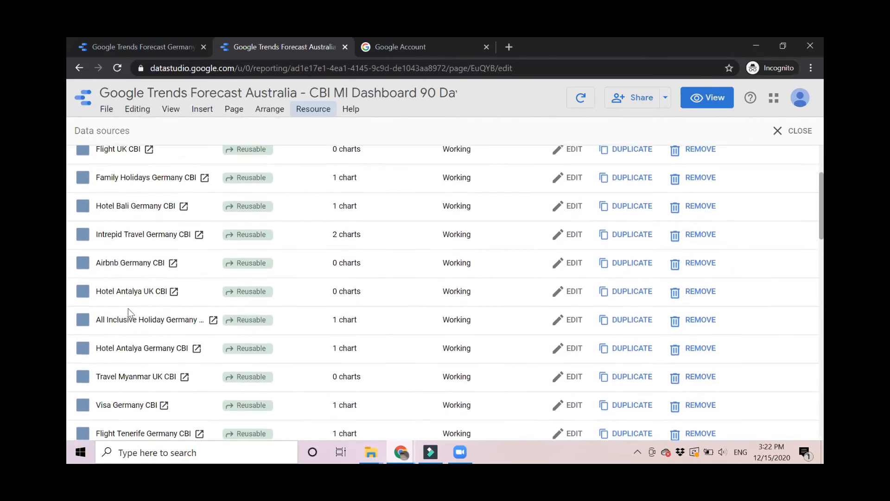
pyautogui.hotkey('ctrl', 'f')
pyautogui.write('intr')
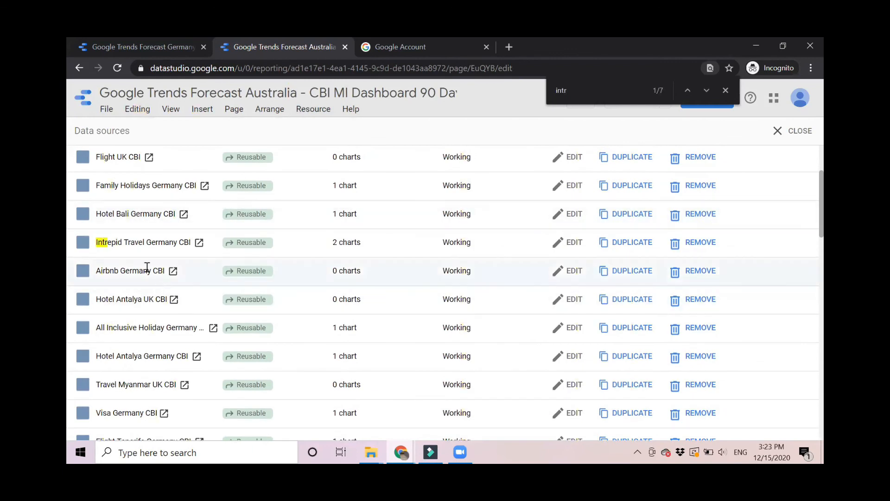
pyautogui.click(601, 249)
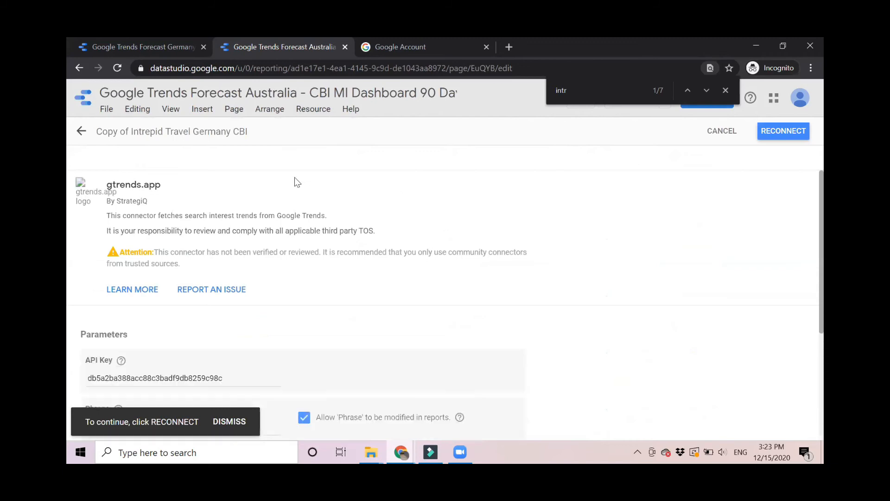
# Rename the copied data source to 'Tui UK CBI'.
pyautogui.click(131, 132)
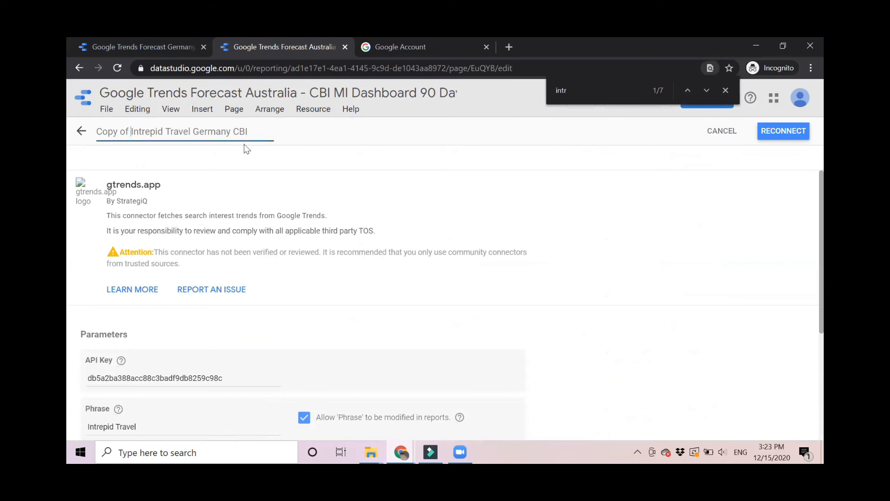
pyautogui.press('BackSpace')
pyautogui.press('BackSpace')
pyautogui.press('BackSpace')
pyautogui.press('BackSpace')
pyautogui.press('BackSpace')
pyautogui.press('BackSpace')
pyautogui.press('BackSpace')
pyautogui.press('BackSpace')
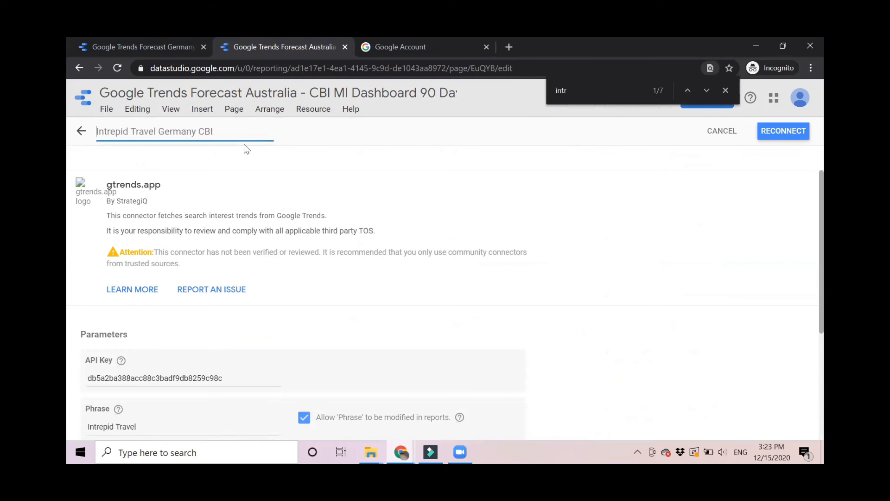
pyautogui.write('Tuid')
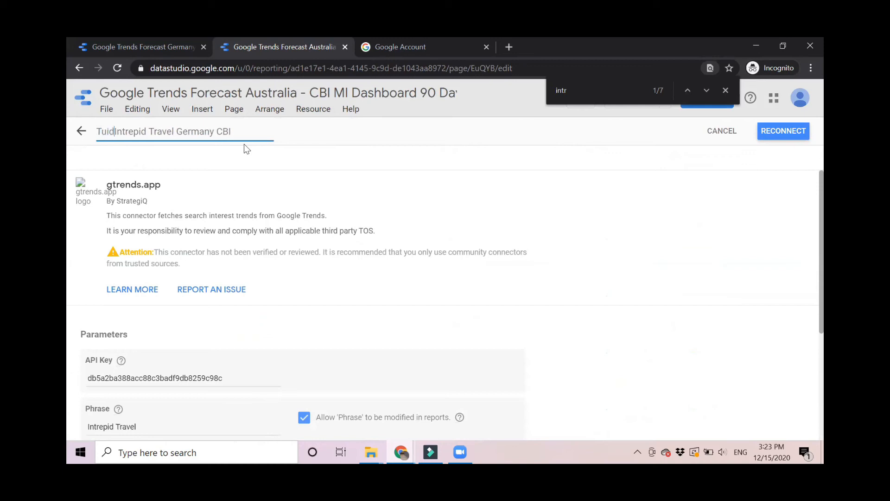
pyautogui.press('Delete')
pyautogui.press('Delete')
pyautogui.press('Delete')
pyautogui.press('Delete')
pyautogui.press('Delete')
pyautogui.press('Delete')
pyautogui.press('Delete')
pyautogui.press('Delete')
pyautogui.press('Delete')
pyautogui.press('Delete')
pyautogui.press('Delete')
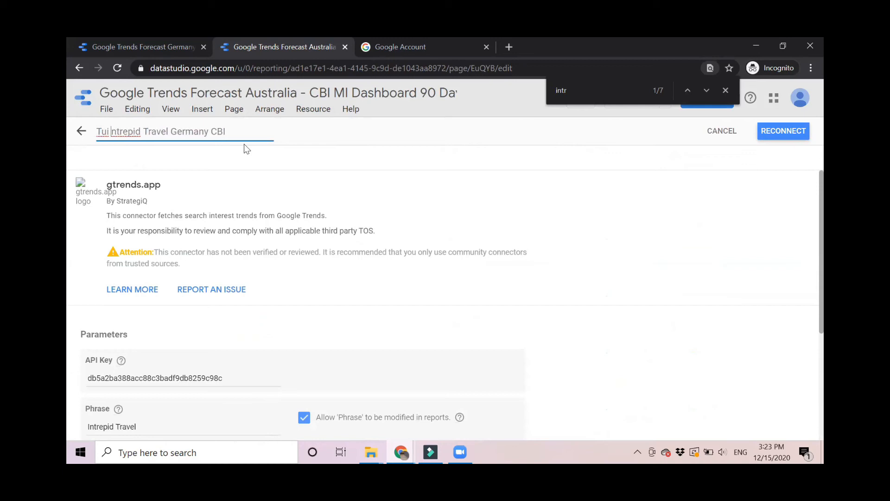
pyautogui.press('Delete')
pyautogui.press('Delete')
pyautogui.press('Delete')
pyautogui.press('Delete')
pyautogui.press('Delete')
pyautogui.press('Delete')
pyautogui.press('Delete')
pyautogui.press('Delete')
pyautogui.press('Delete')
pyautogui.press('Delete')
pyautogui.press('Delete')
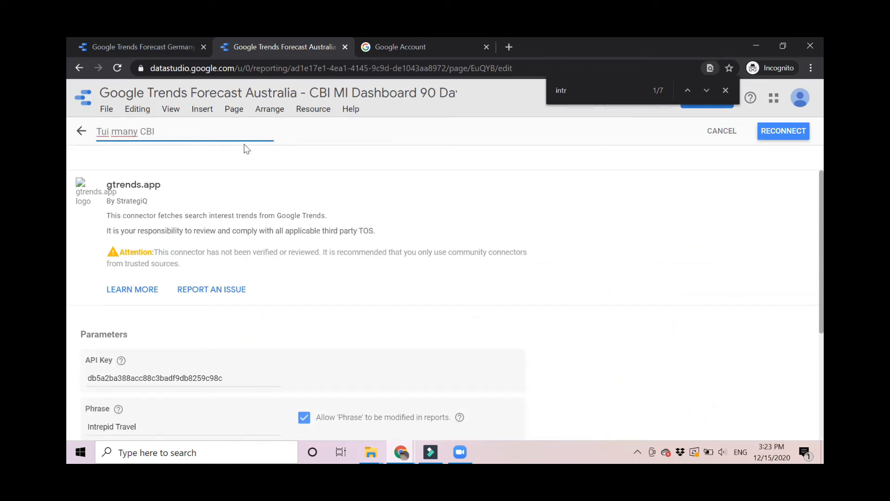
pyautogui.press('Delete')
pyautogui.write('UK')
# Set the gtrends.app phrase to 'tui' and the region to United Kingdom.
pyautogui.scroll(-2, 361, 215)
pyautogui.click(144, 328)
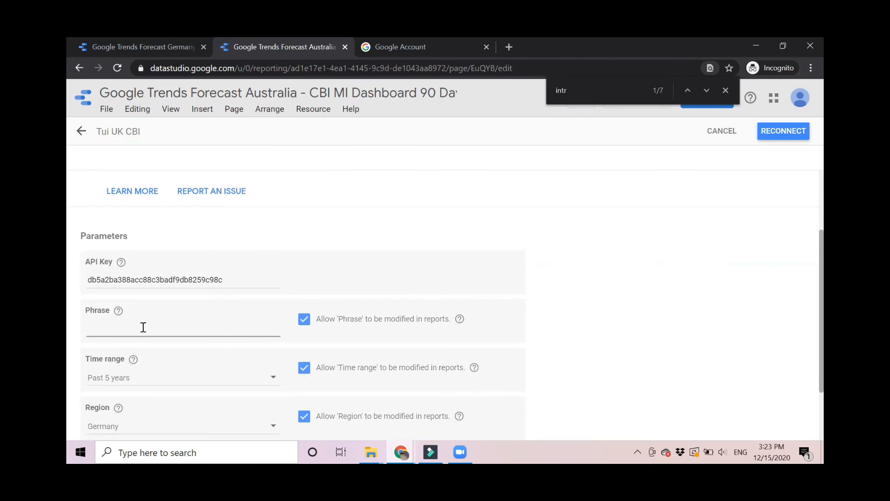
pyautogui.write('tui')
pyautogui.scroll(-2, 136, 399)
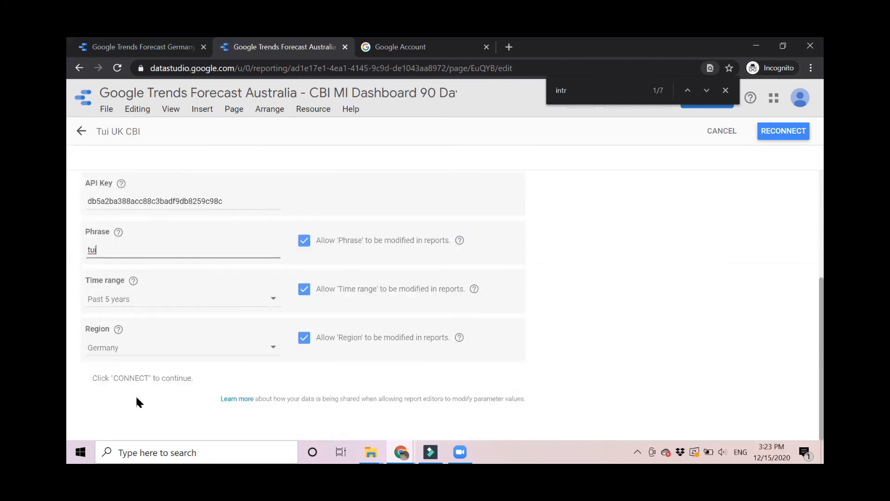
pyautogui.click(117, 349)
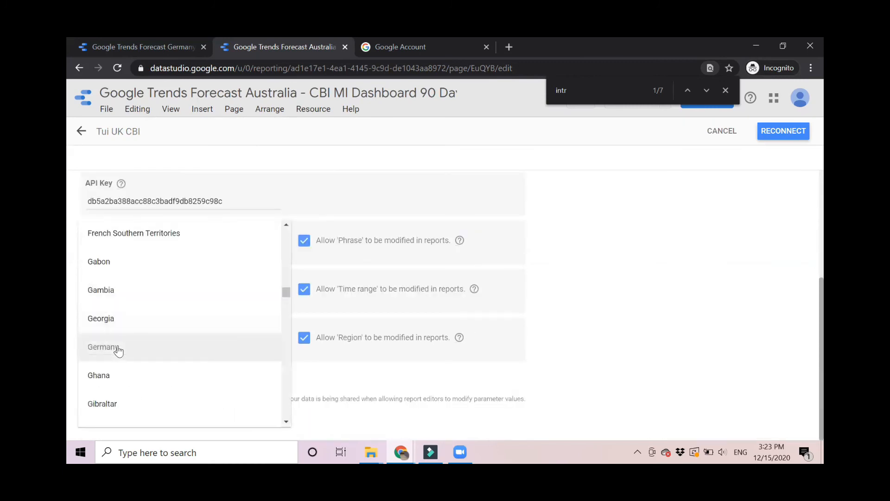
pyautogui.press('u')
pyautogui.click(109, 408)
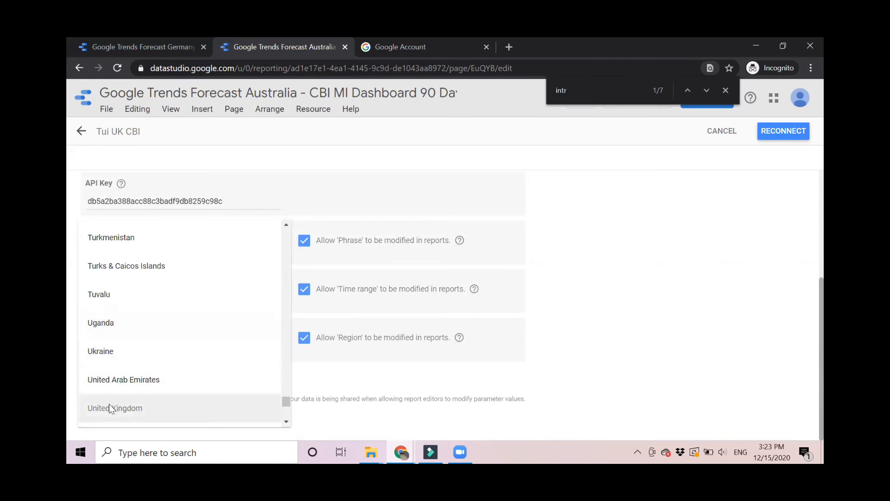
pyautogui.scroll(3, 632, 330)
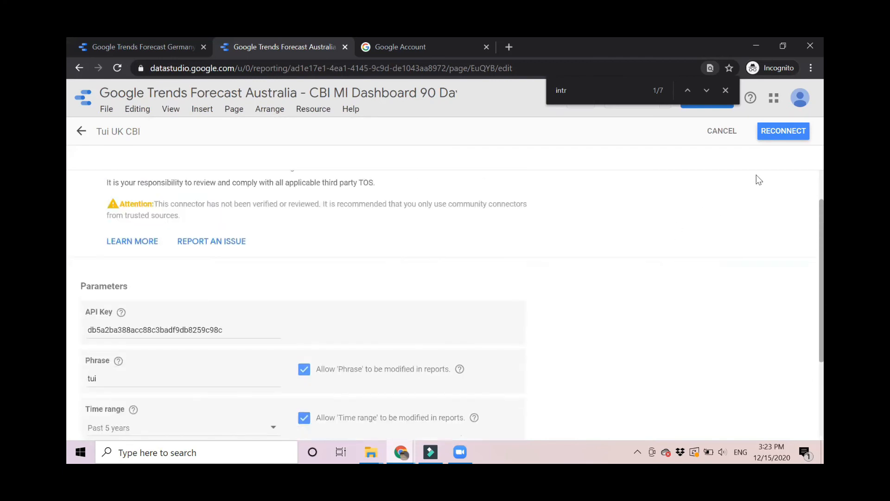
# Reconnect the source, allow editors to change parameters, and apply the changes.
pyautogui.click(778, 133)
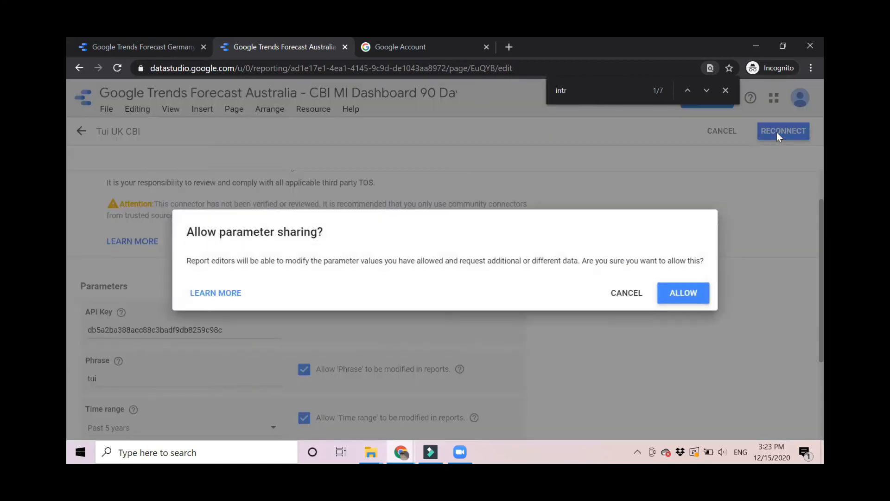
pyautogui.click(675, 295)
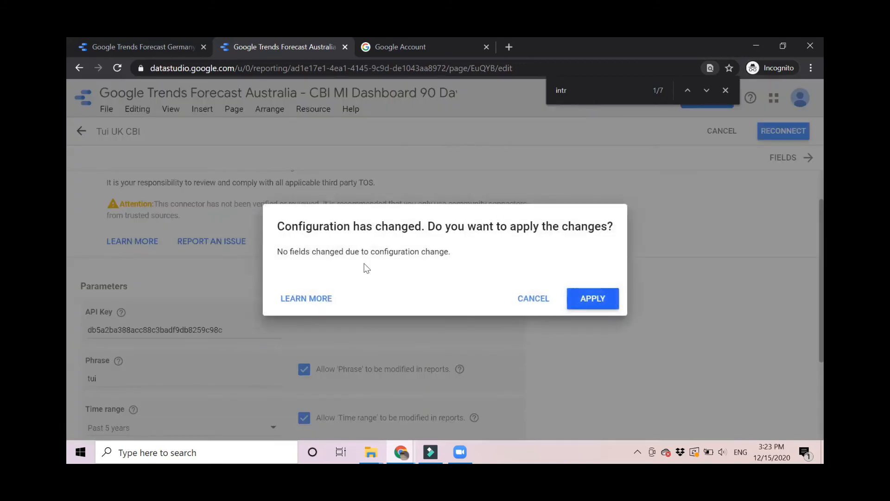
pyautogui.click(599, 301)
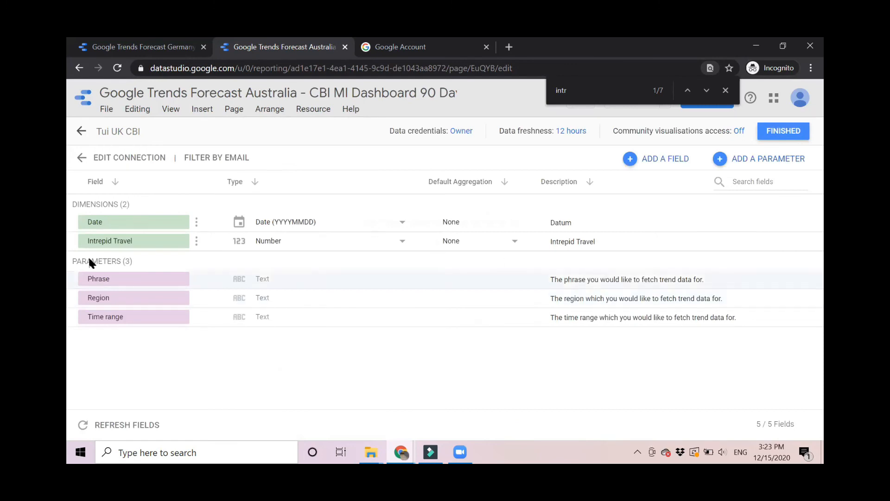
# Rename the Intrepid Travel metric field and its description to 'Tui', then finish editing.
pyautogui.click(148, 245)
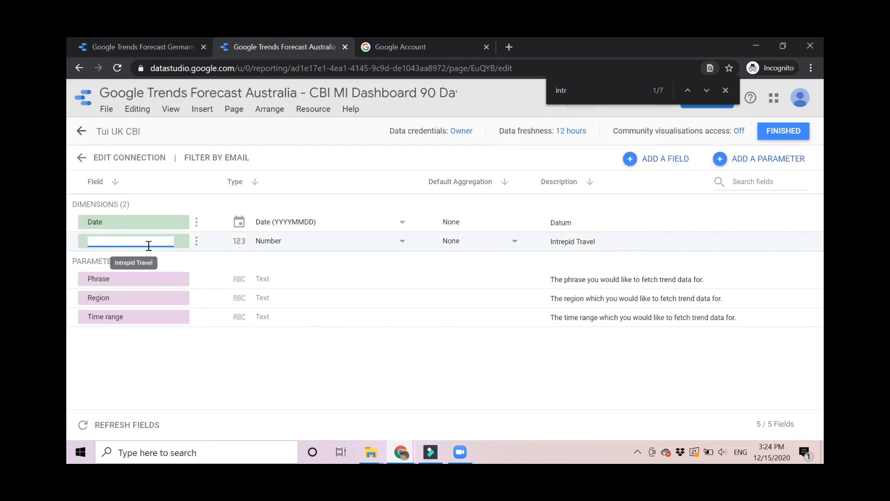
pyautogui.write('Tuio')
pyautogui.press('BackSpace')
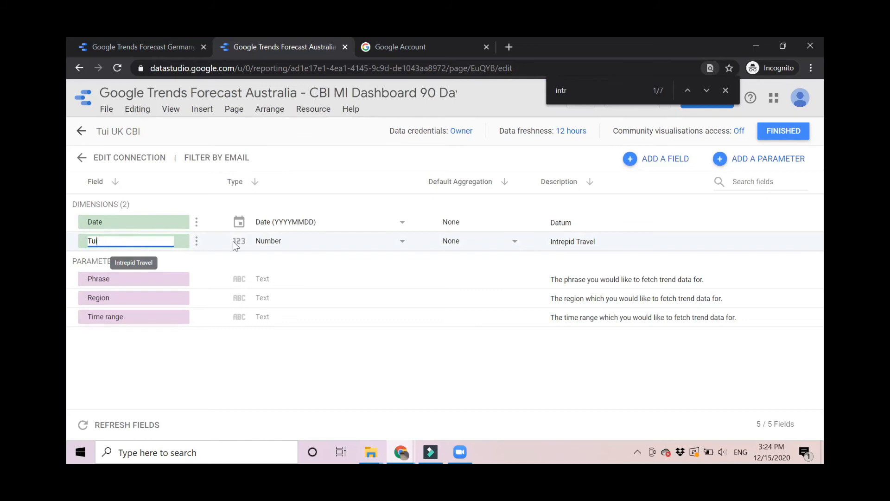
pyautogui.click(602, 242)
pyautogui.click(606, 242)
pyautogui.press('BackSpace')
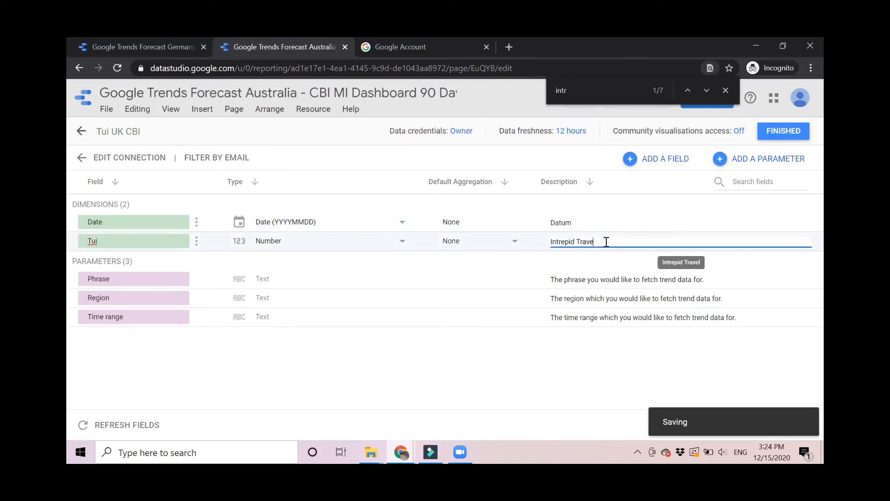
pyautogui.write('\\')
pyautogui.press('BackSpace')
pyautogui.press('BackSpace')
pyautogui.press('BackSpace')
pyautogui.press('BackSpace')
pyautogui.press('BackSpace')
pyautogui.press('BackSpace')
pyautogui.press('BackSpace')
pyautogui.press('BackSpace')
pyautogui.press('BackSpace')
pyautogui.press('BackSpace')
pyautogui.press('BackSpace')
pyautogui.press('BackSpace')
pyautogui.press('BackSpace')
pyautogui.press('BackSpace')
pyautogui.press('BackSpace')
pyautogui.press('BackSpace')
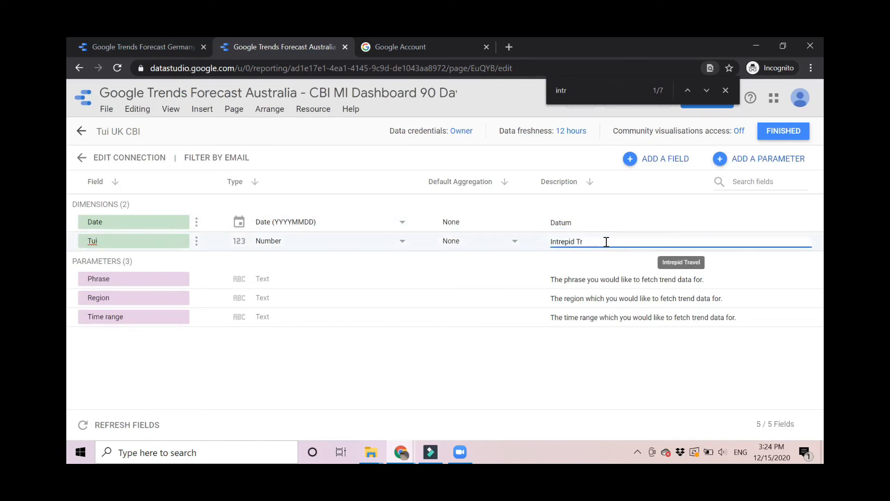
pyautogui.write('Tui')
pyautogui.click(774, 134)
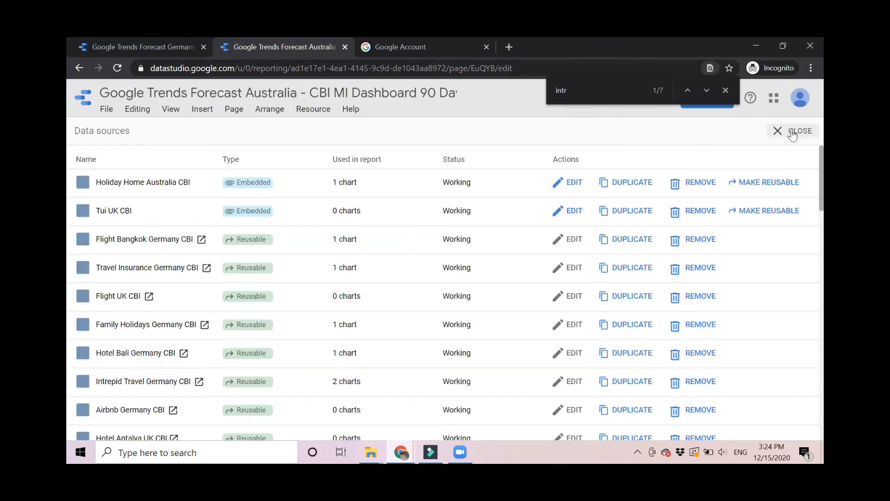
# Swap the bottom line chart's data source to Tui UK CBI and set Date as its date range dimension.
pyautogui.click(794, 133)
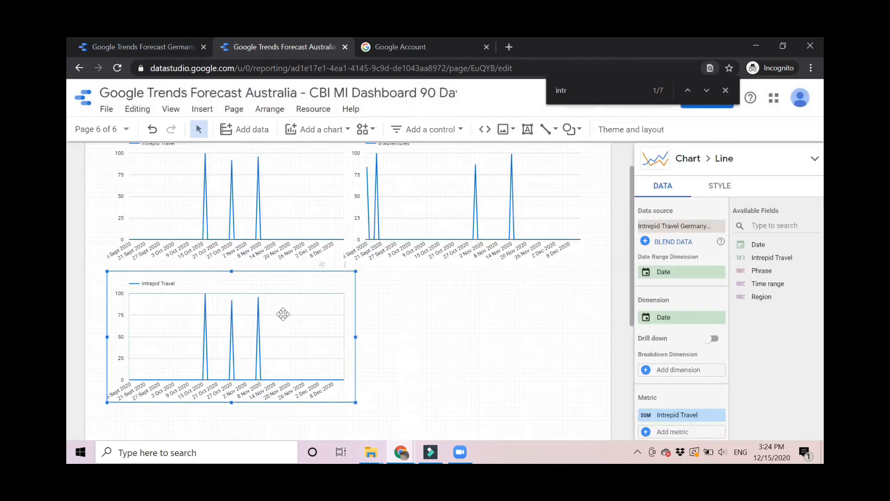
pyautogui.click(717, 227)
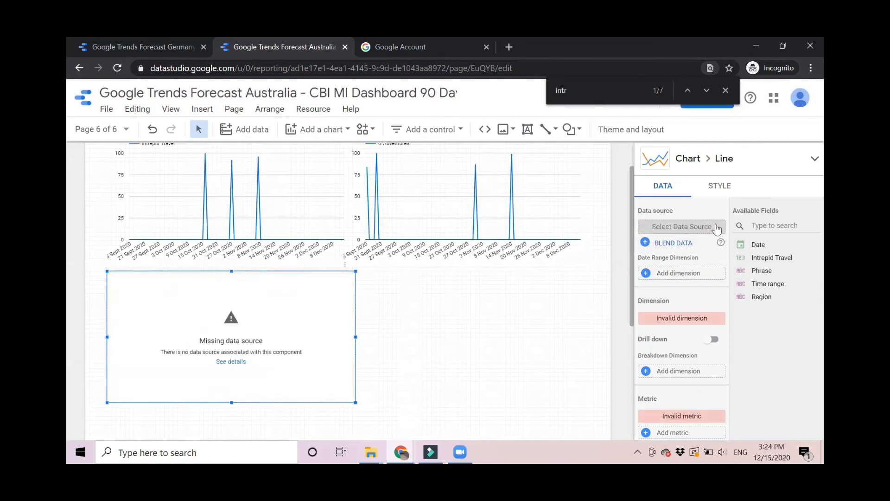
pyautogui.click(664, 227)
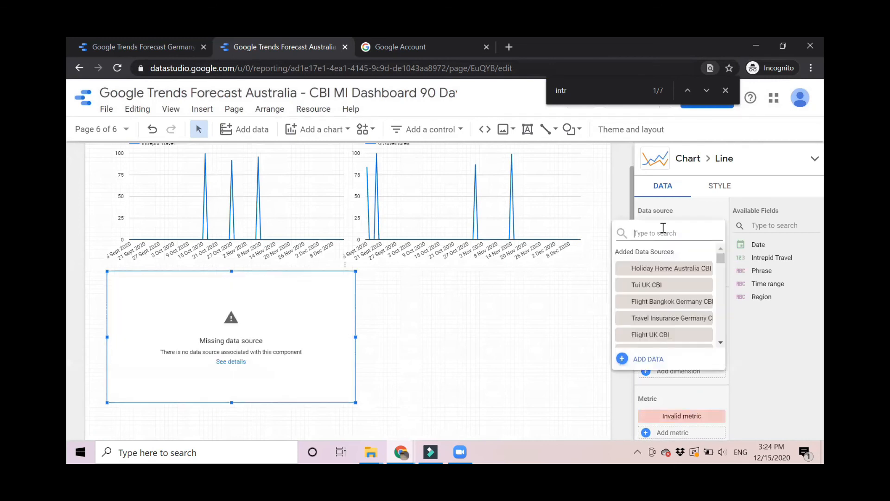
pyautogui.click(642, 287)
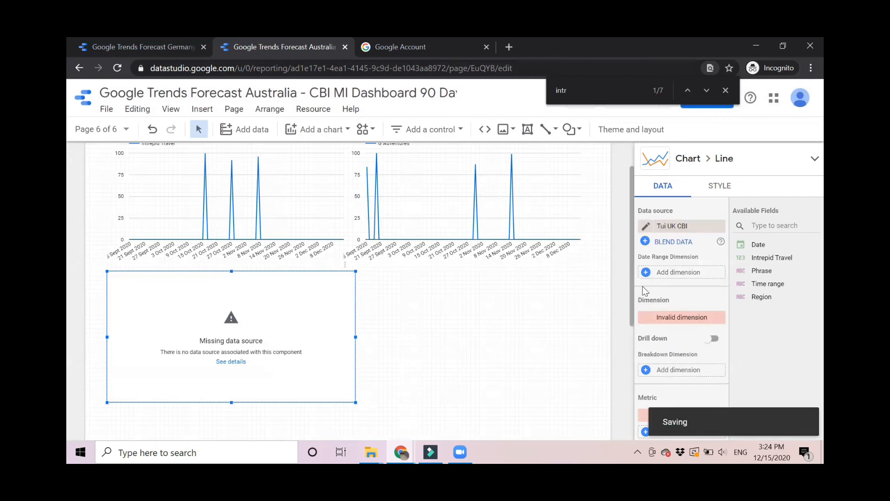
pyautogui.click(681, 272)
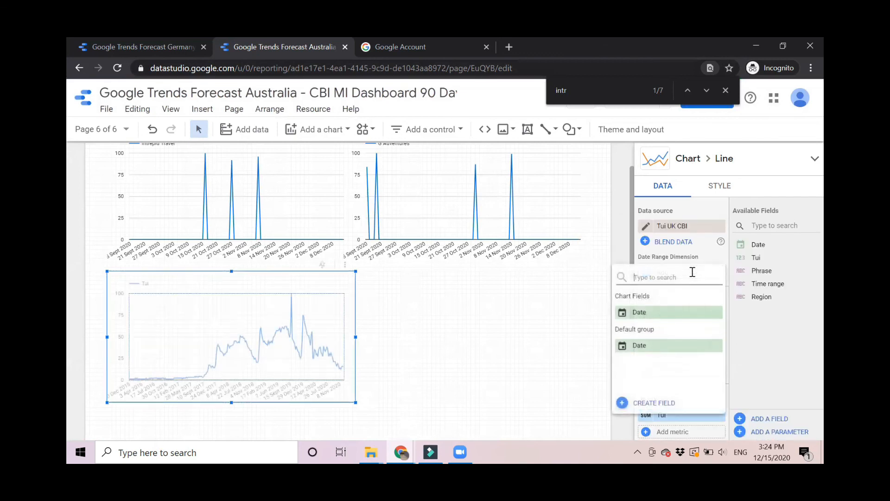
pyautogui.click(651, 310)
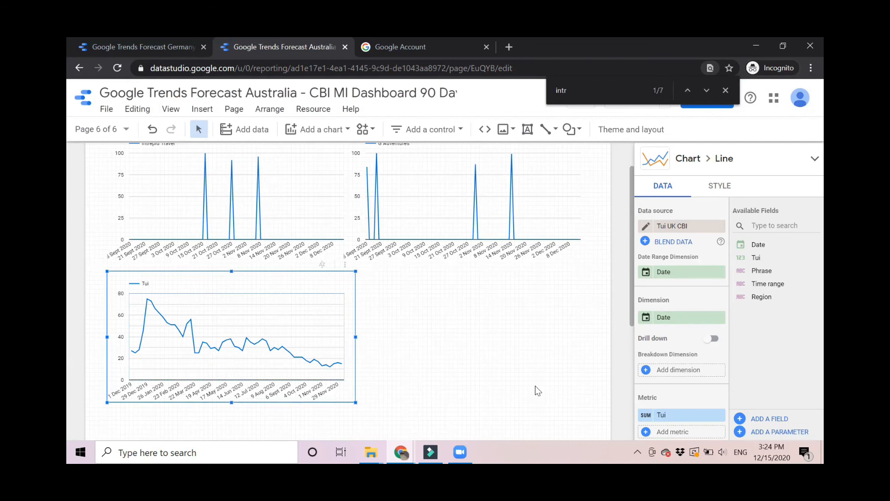
pyautogui.scroll(-1, 535, 385)
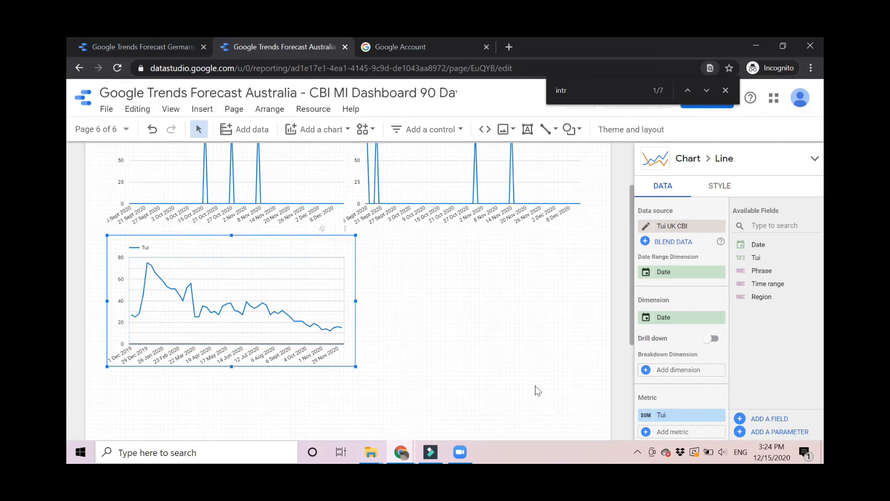
pyautogui.scroll(2, 478, 314)
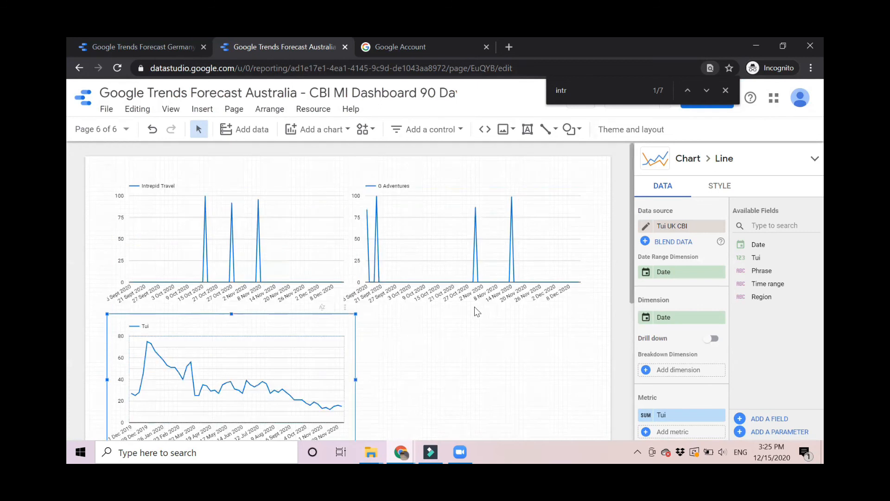
# Set the Intrepid Travel chart's parameters: phrase 'self drive', region United Kingdom, time range Past 5 years.
pyautogui.click(270, 209)
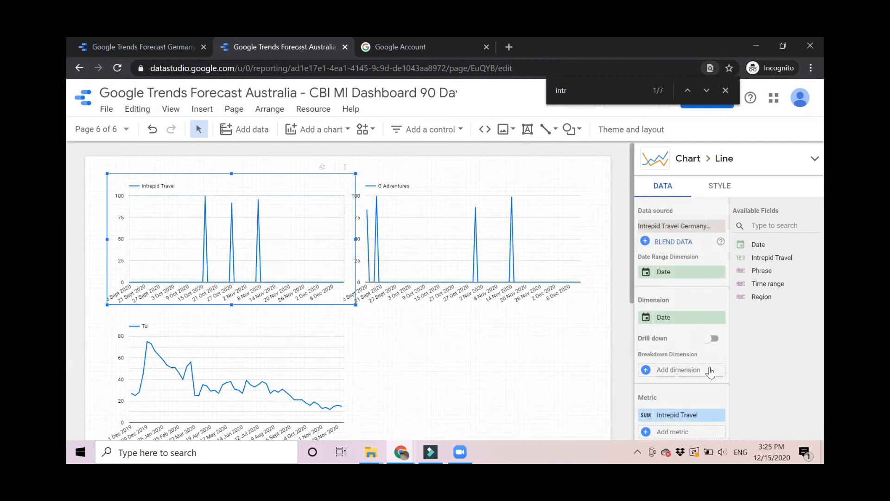
pyautogui.scroll(-5, 710, 373)
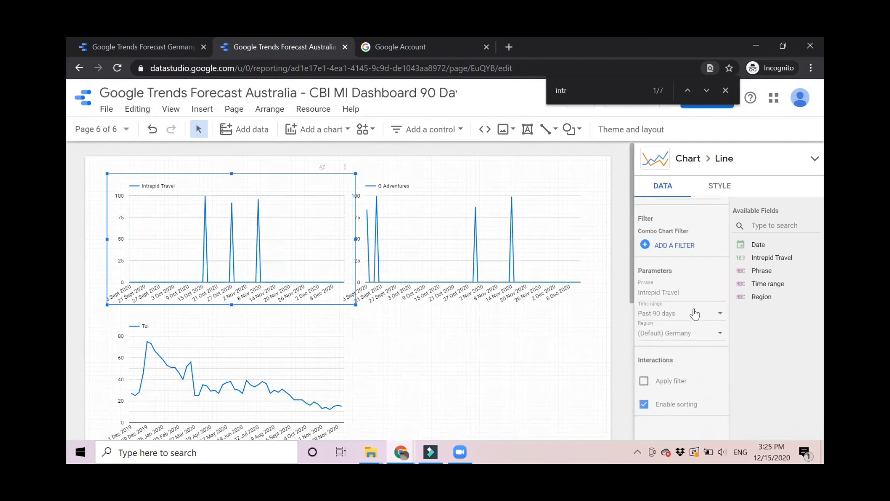
pyautogui.click(681, 292)
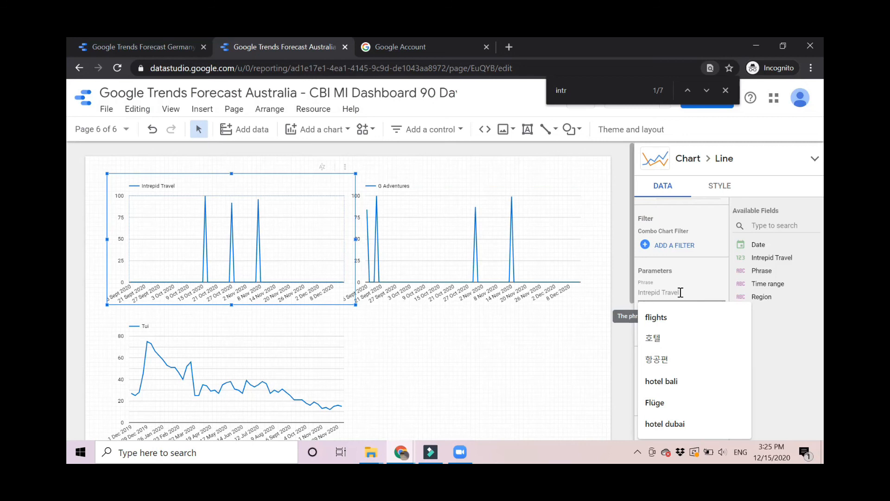
pyautogui.write('se')
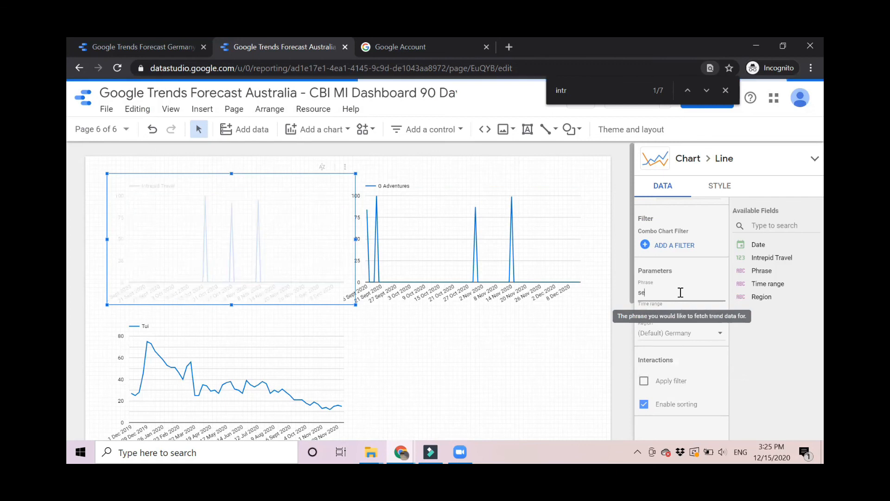
pyautogui.write('lf drive')
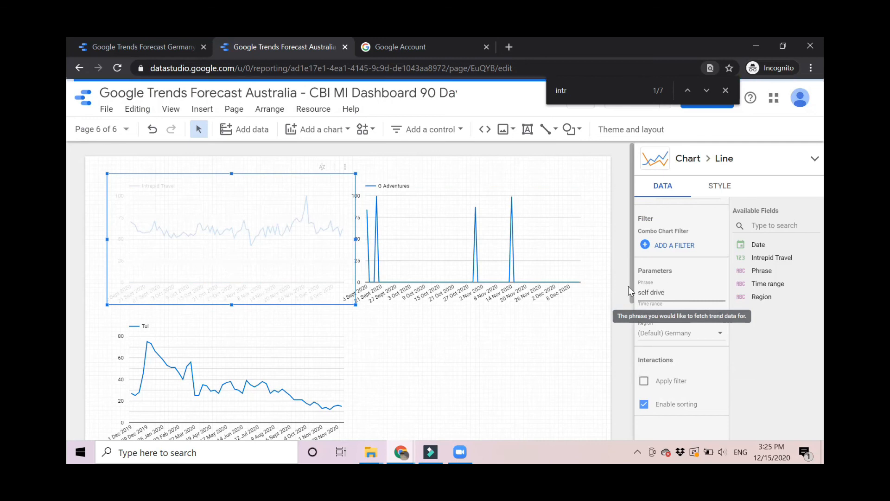
pyautogui.click(668, 335)
pyautogui.press('u')
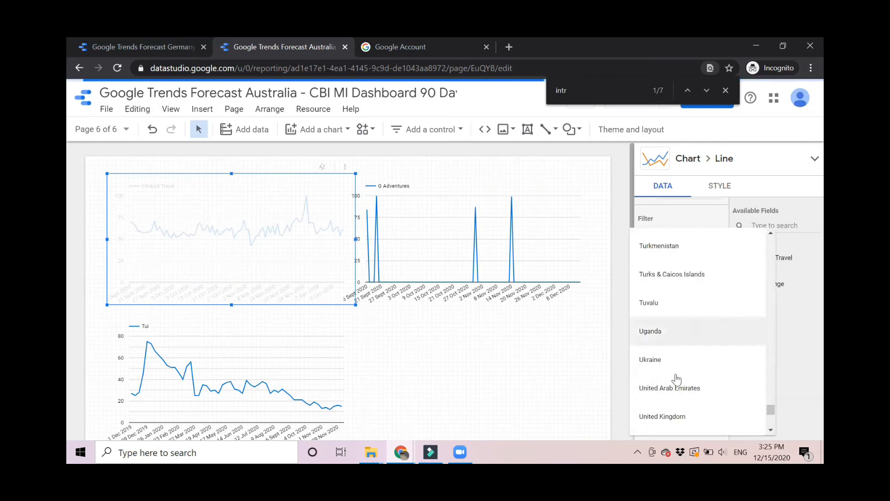
pyautogui.click(650, 417)
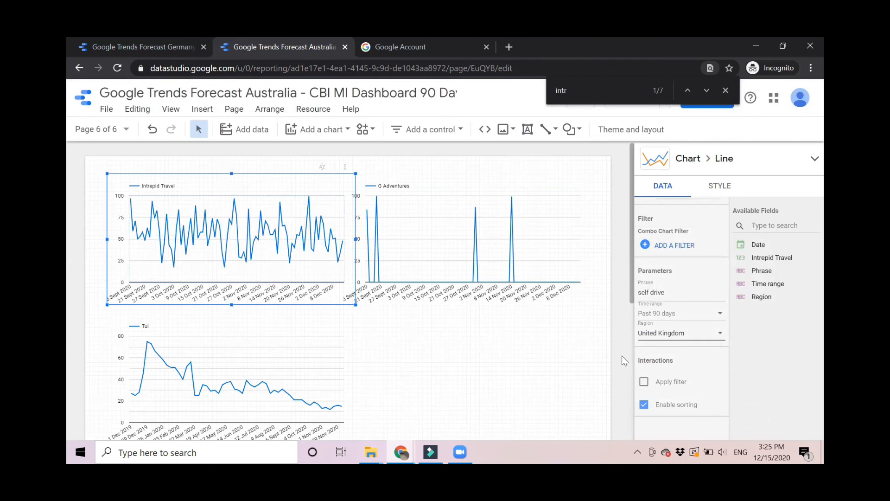
pyautogui.click(684, 316)
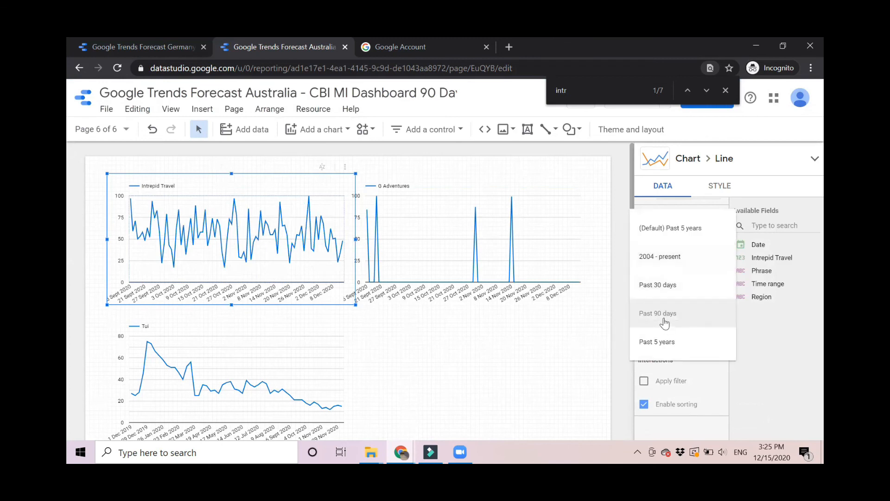
pyautogui.click(650, 341)
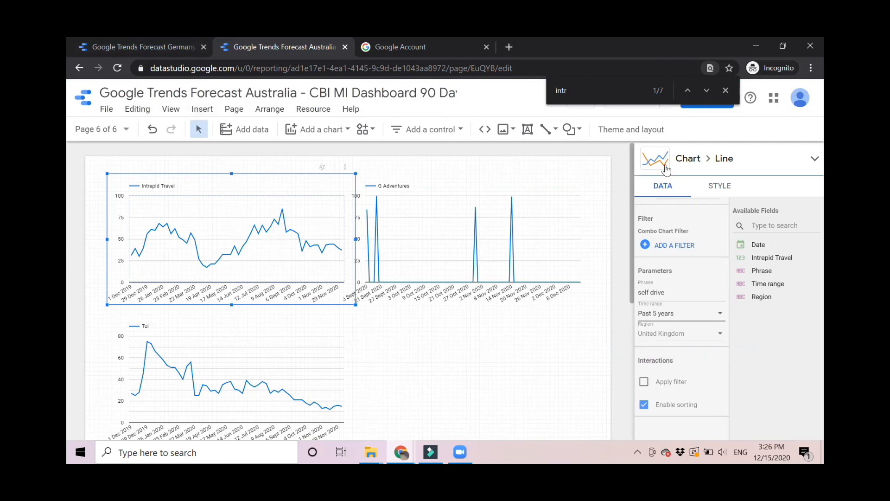
pyautogui.click(310, 110)
# Duplicate Flight Bangkok Germany CBI and copy the gtrends.app connector name from the copy.
pyautogui.click(345, 132)
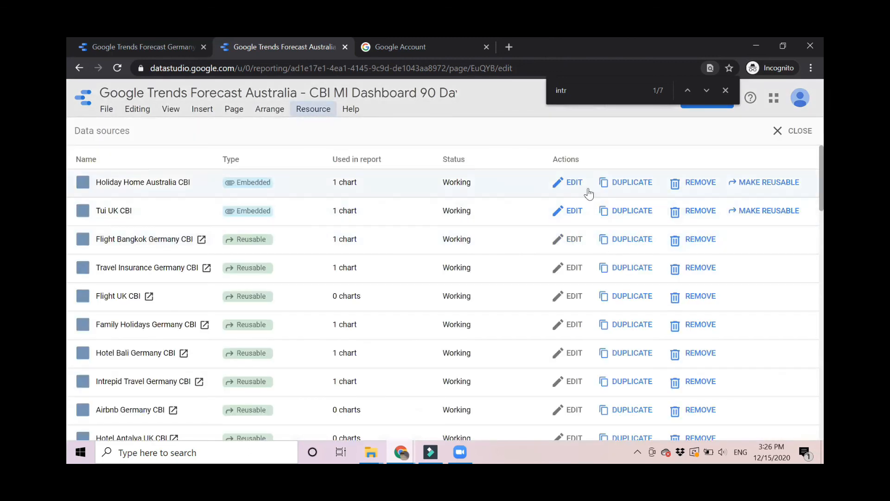
pyautogui.click(605, 242)
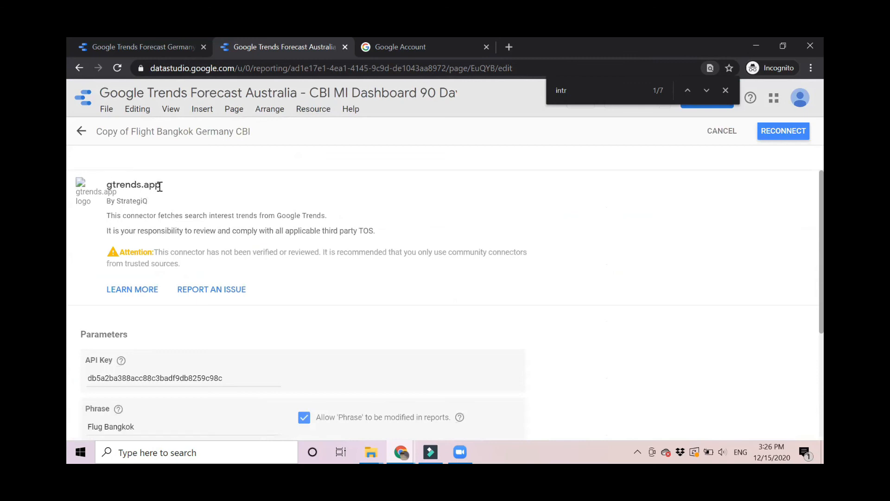
pyautogui.moveTo(160, 187); pyautogui.dragTo(107, 185)
pyautogui.hotkey('ctrl', 'c')
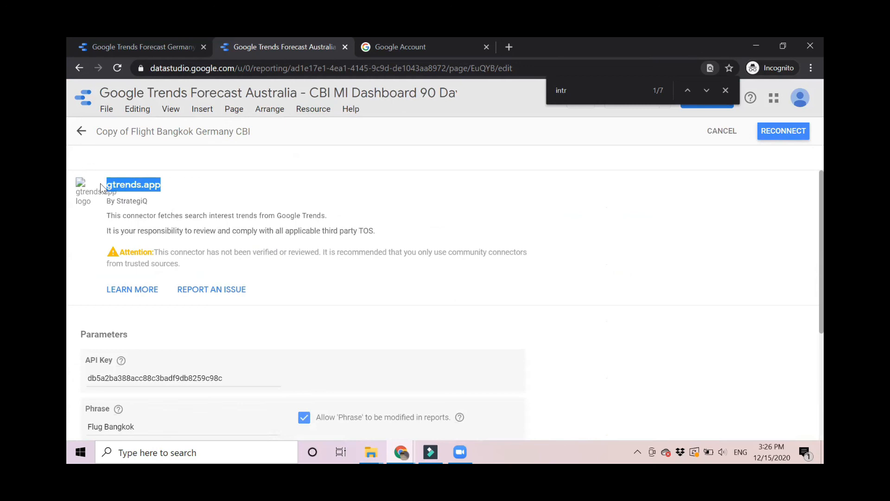
# Open gtrends.app in a new tab and follow its introductory blog post link.
pyautogui.click(508, 47)
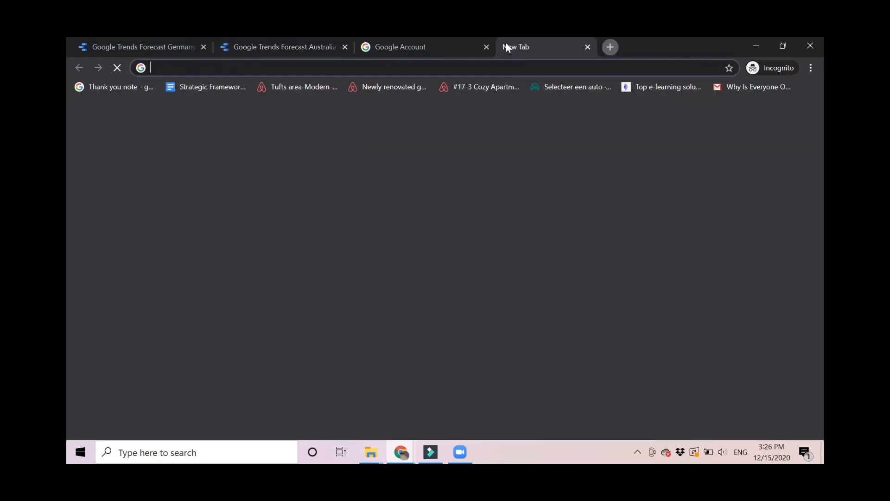
pyautogui.hotkey('ctrl', 'v')
pyautogui.click(187, 92)
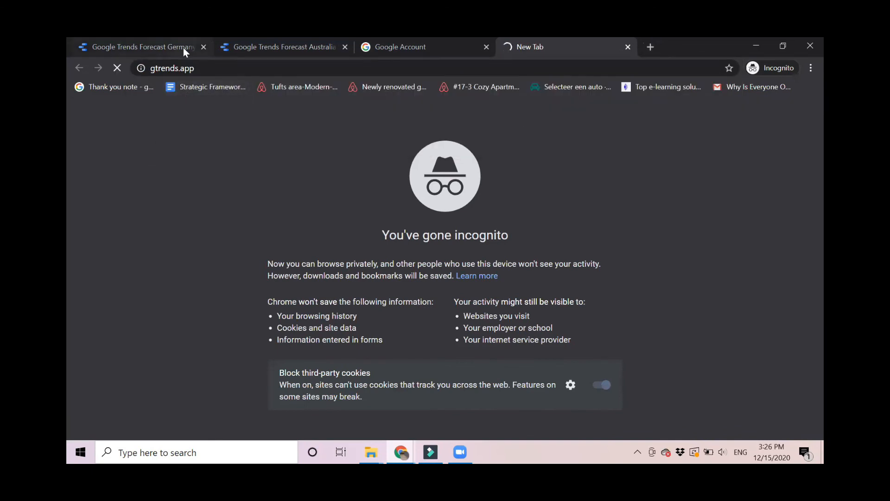
pyautogui.scroll(-2, 422, 308)
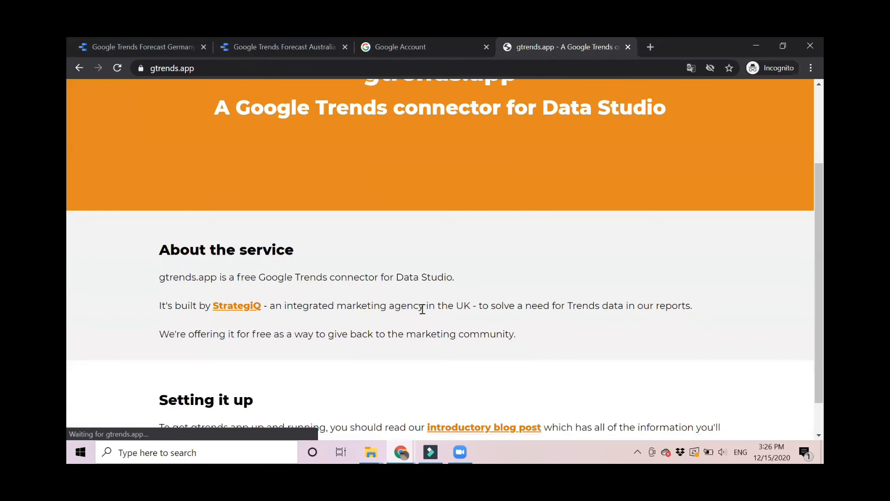
pyautogui.scroll(-1, 421, 308)
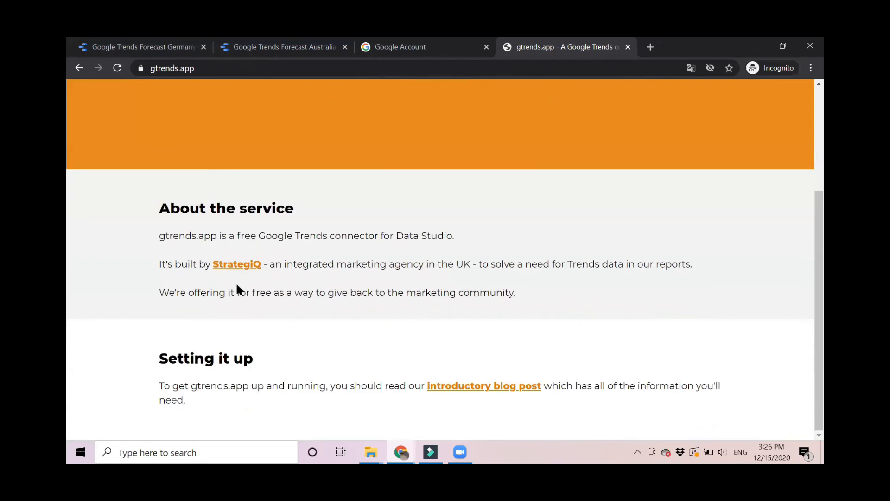
pyautogui.click(475, 392)
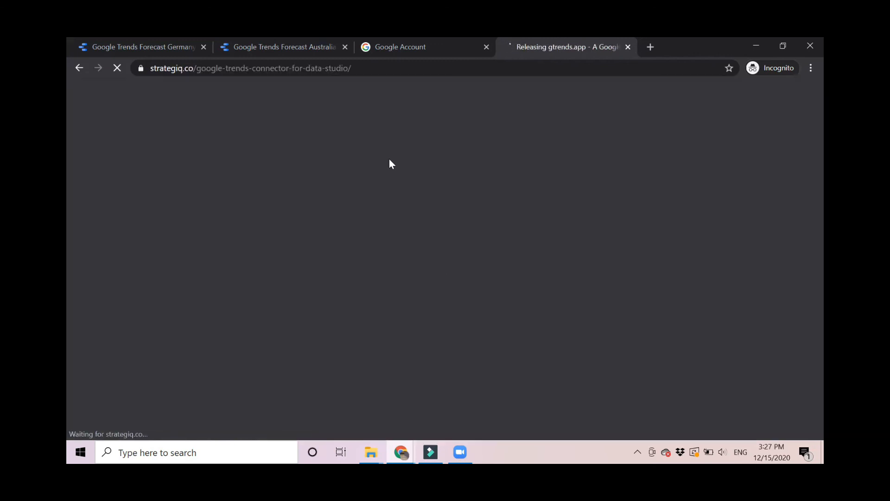
# Close the cookie banner and scroll to the 'Step 1: Register for an API Key' email field.
pyautogui.scroll(-5, 464, 269)
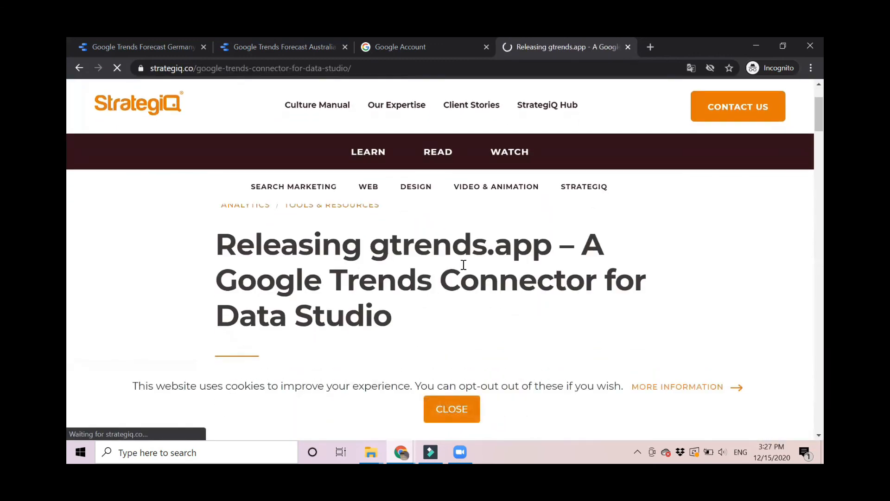
pyautogui.scroll(-5, 464, 269)
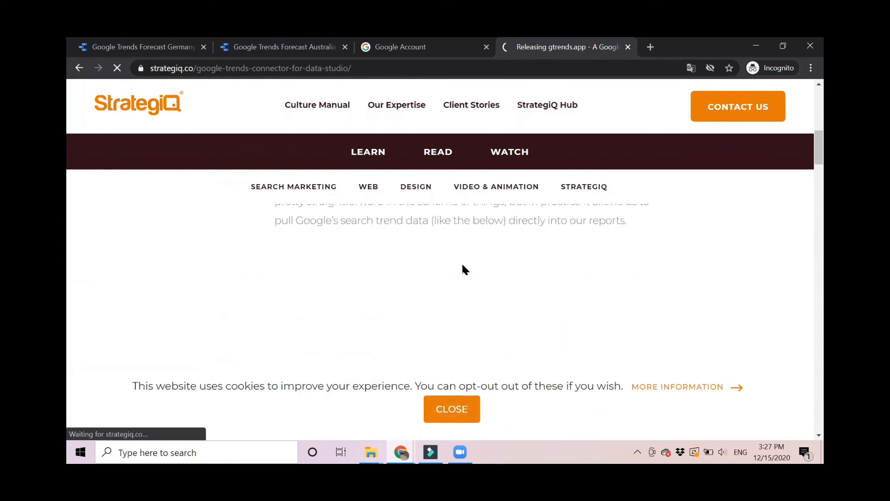
pyautogui.click(449, 420)
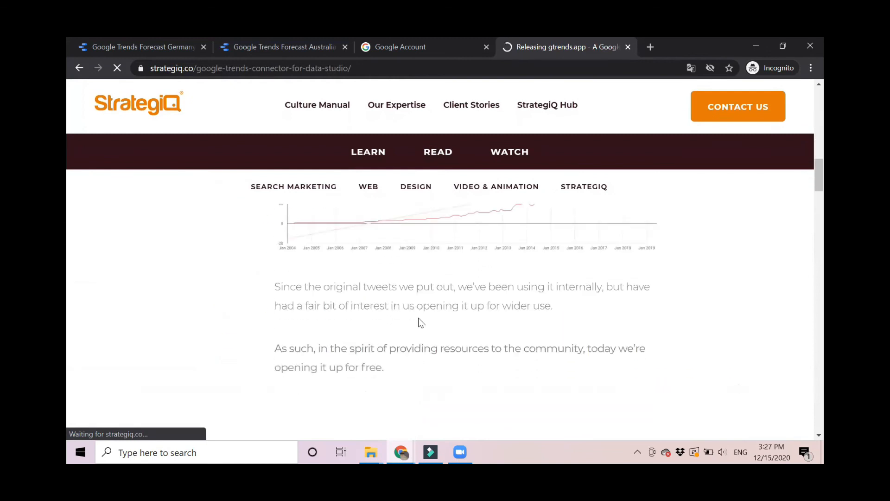
pyautogui.scroll(-3, 420, 321)
pyautogui.scroll(-8, 421, 323)
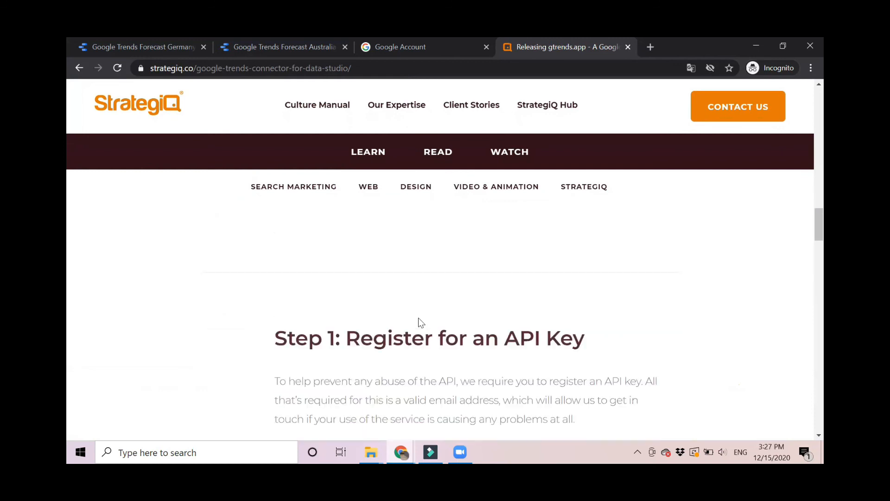
pyautogui.scroll(-4, 418, 320)
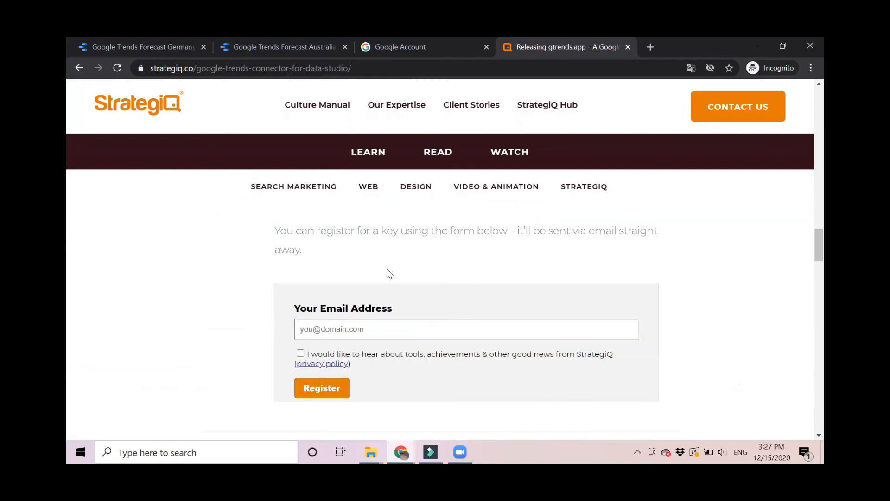
pyautogui.click(315, 326)
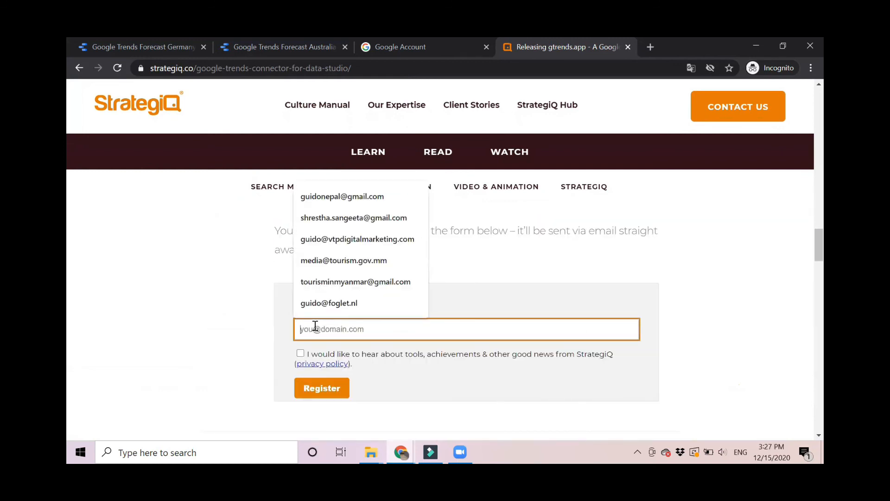
pyautogui.click(546, 248)
pyautogui.scroll(3, 547, 252)
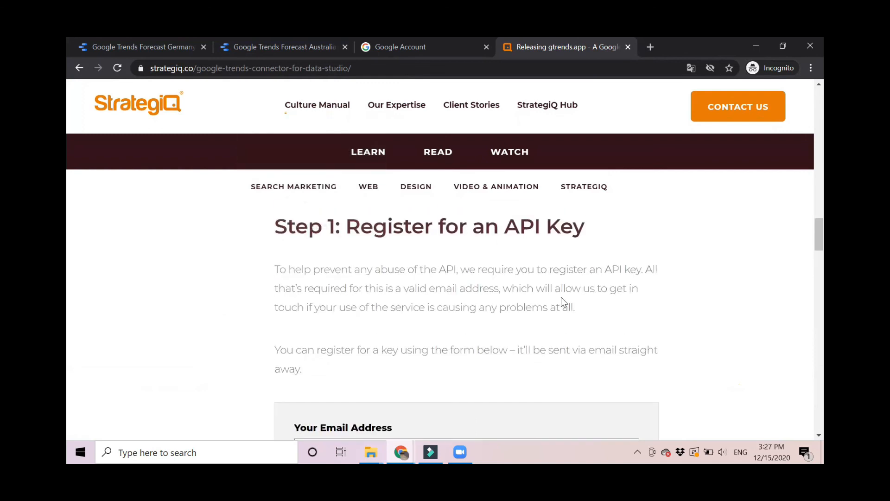
pyautogui.click(278, 45)
pyautogui.scroll(-2, 235, 275)
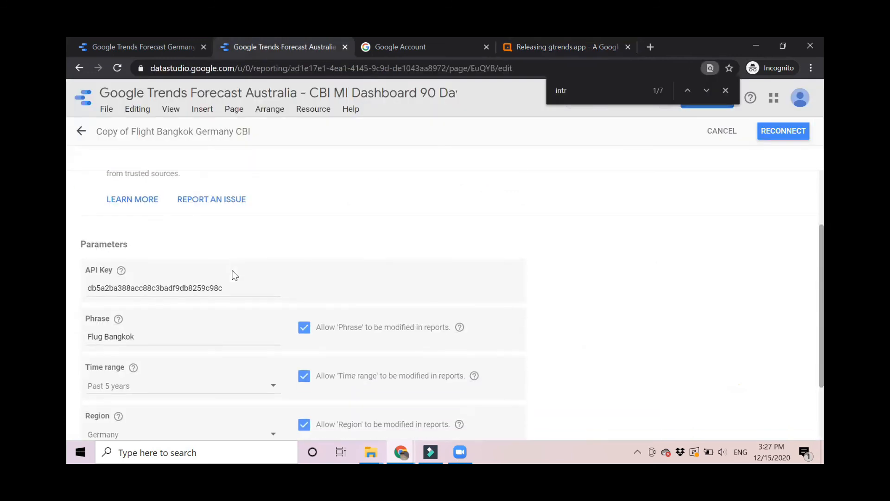
pyautogui.click(228, 289)
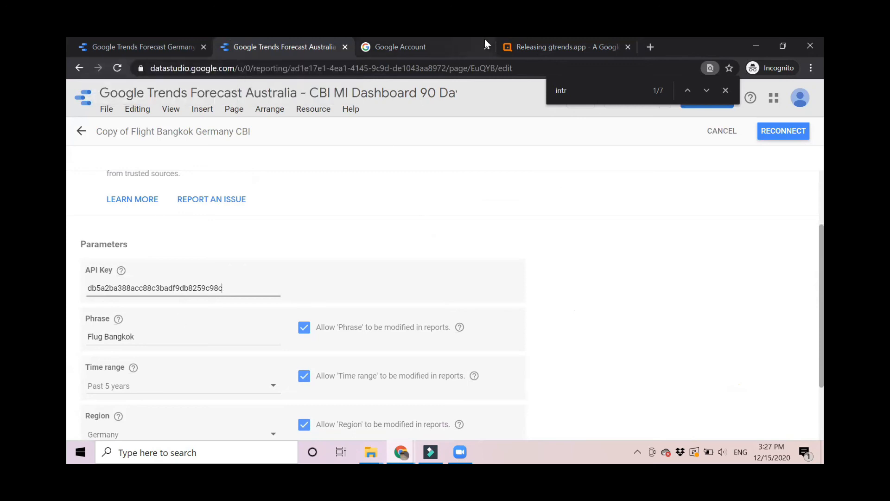
pyautogui.click(556, 45)
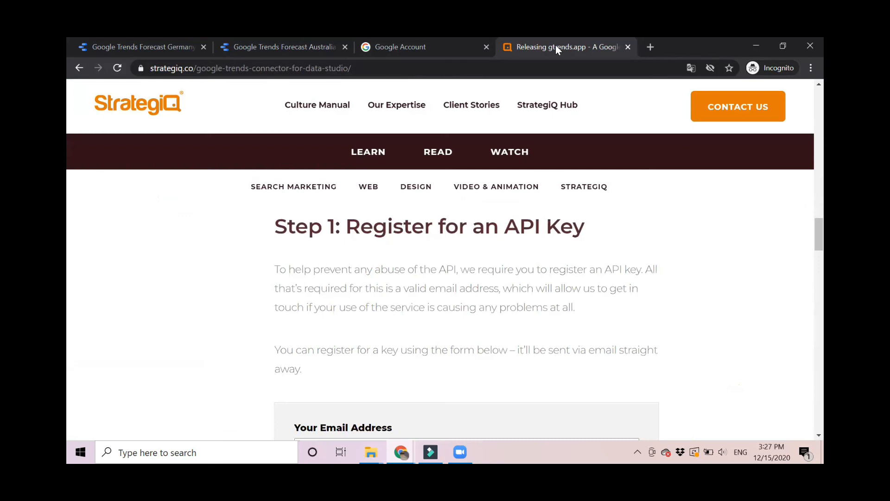
pyautogui.scroll(-7, 367, 253)
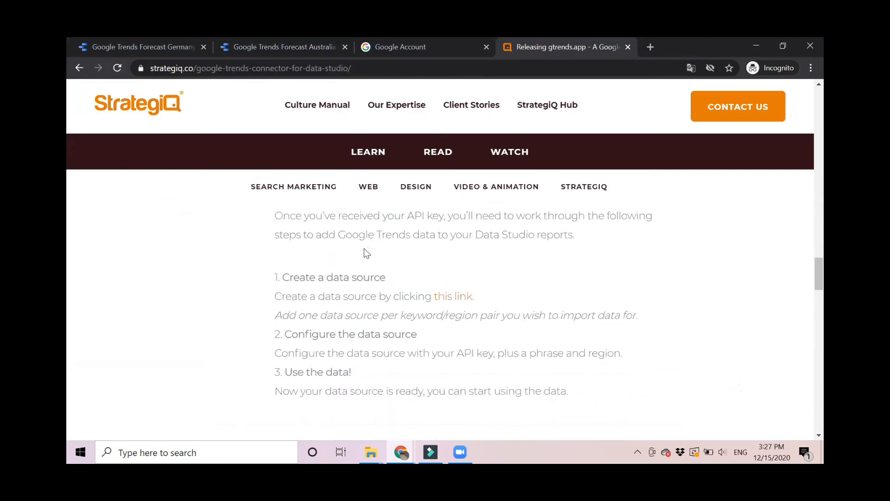